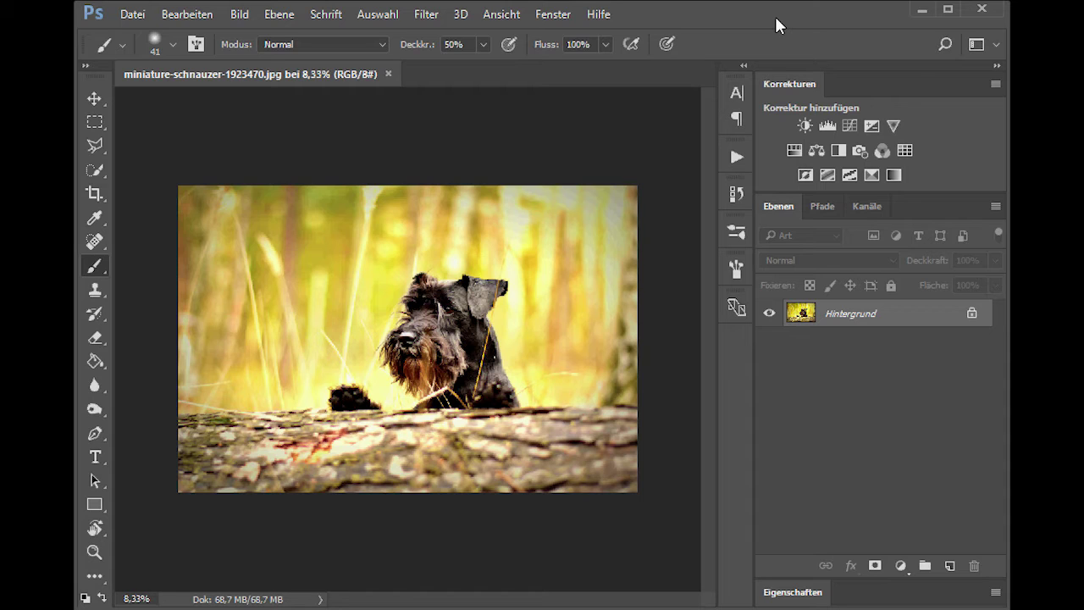
Zoom the schnauzer photo in to 25% to bring the dog's head close
key(ctrl+plus)
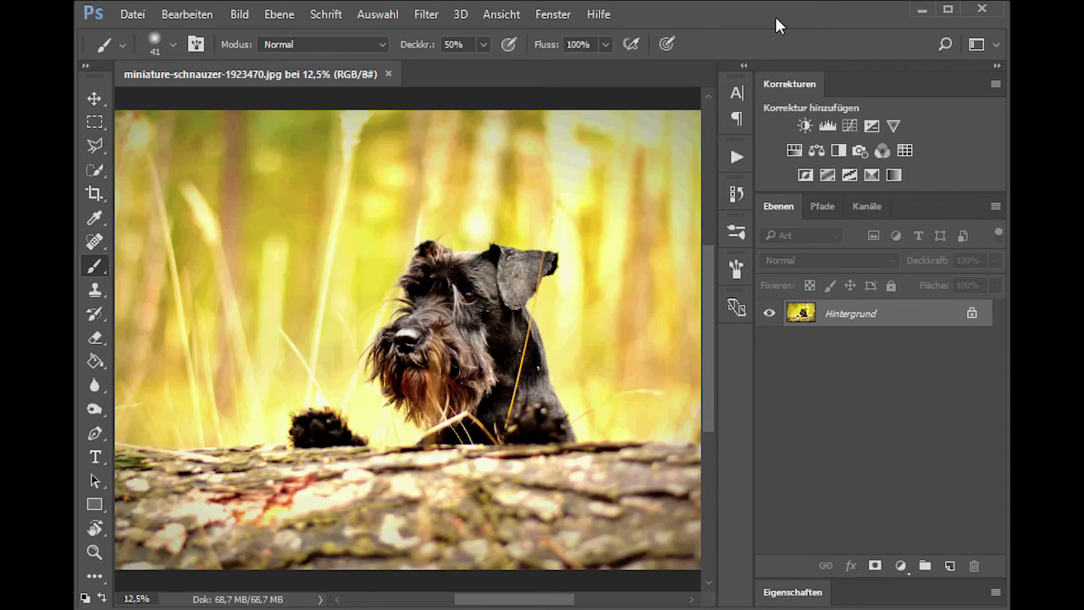
key(ctrl+plus)
key(ctrl+plus)
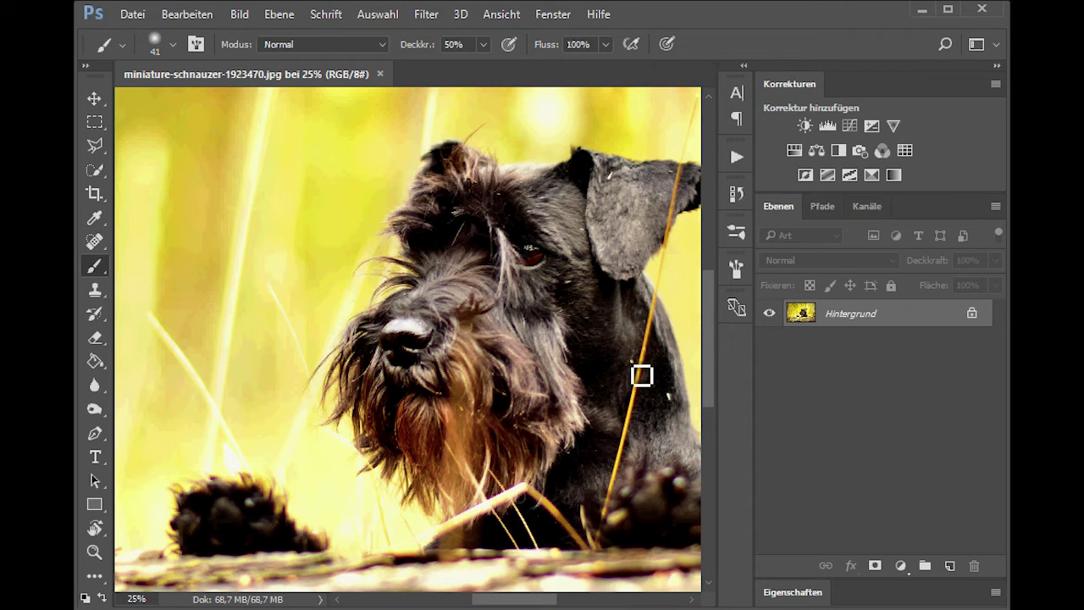
Keep the Spot Healing Brush, zoom to 50% on the fur, and set a 64 px brush
click(97, 244)
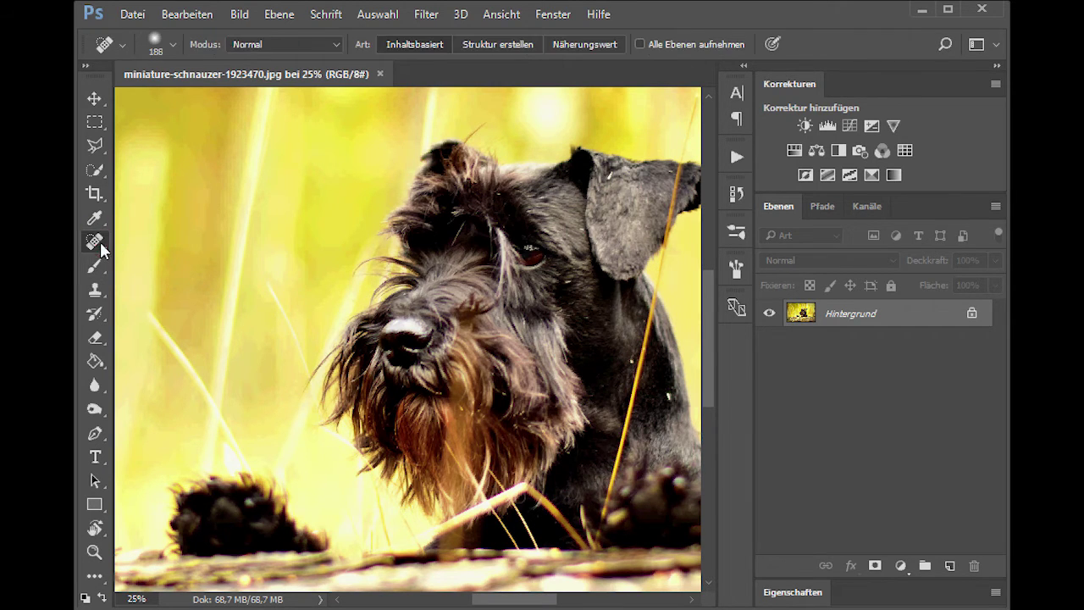
right_click(95, 243)
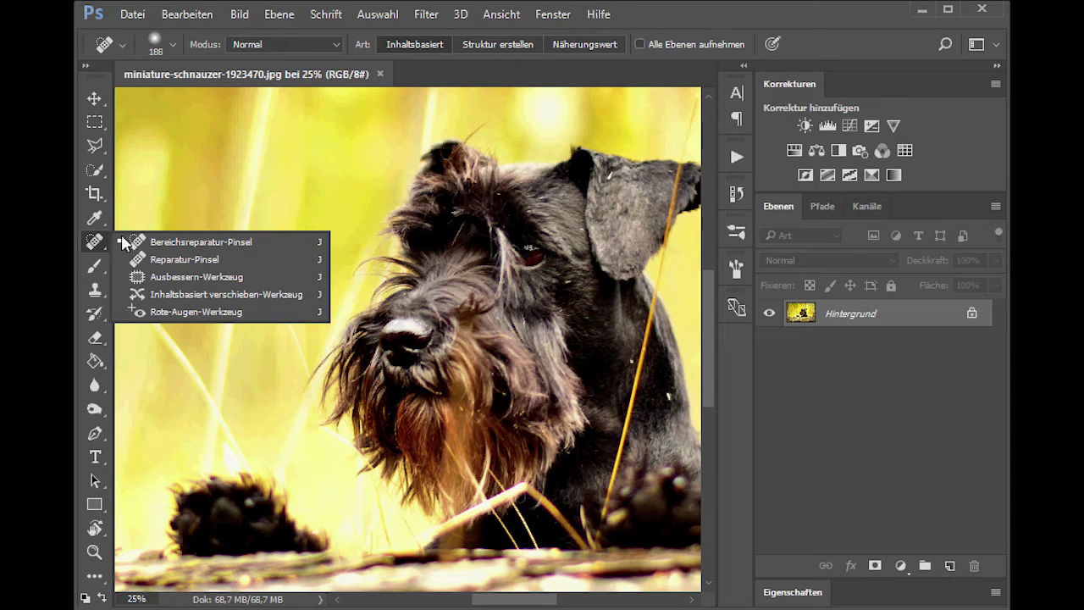
click(156, 242)
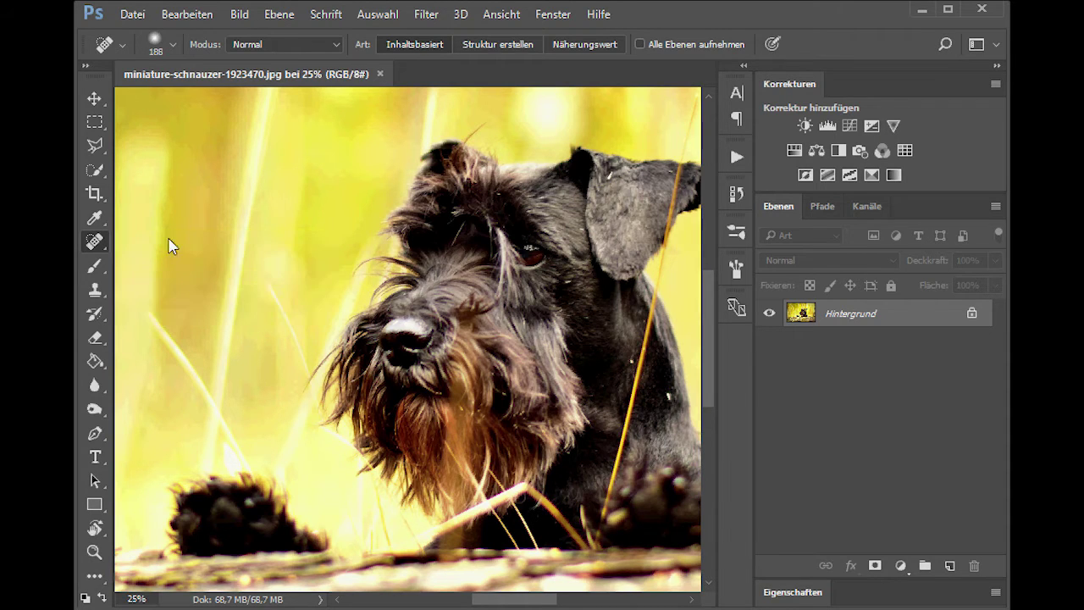
key(ctrl+plus)
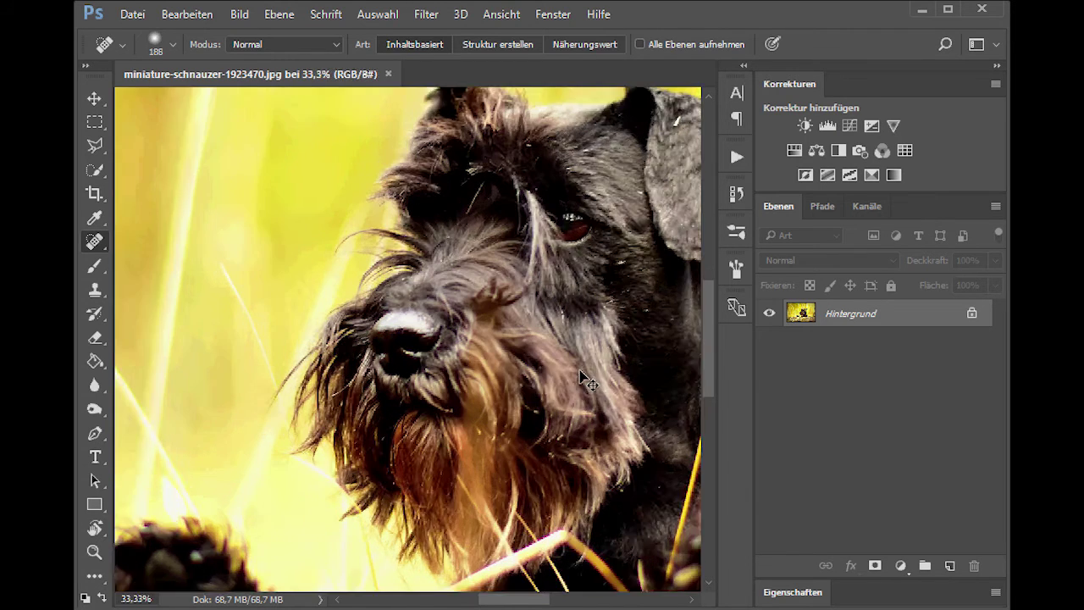
key(ctrl+plus)
scroll(590, 383, down, 3)
scroll(589, 385, right, 3)
scroll(587, 387, right, 4)
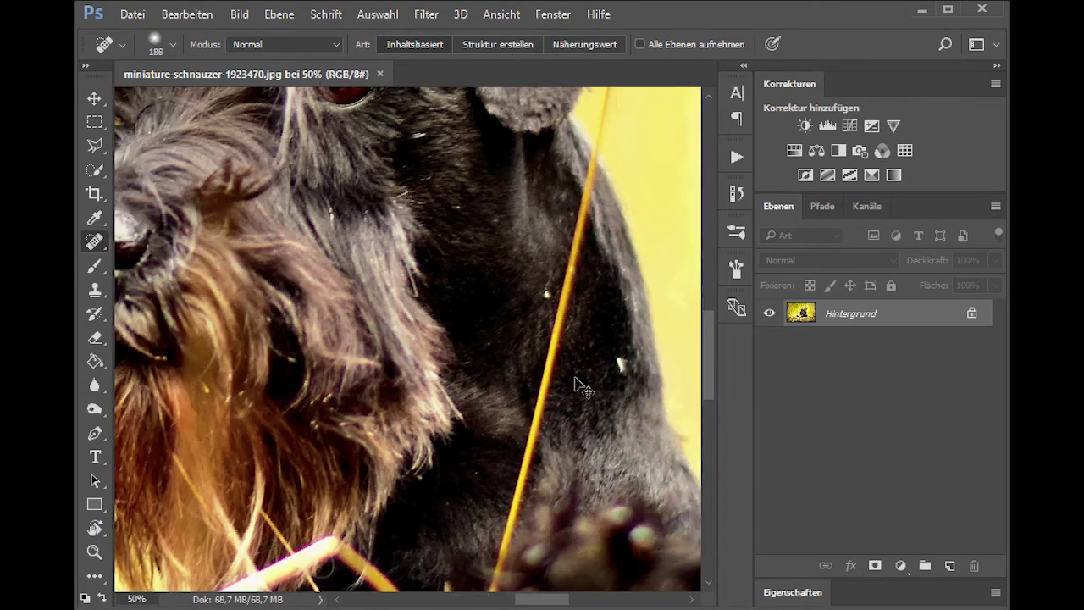
scroll(584, 389, right, 4)
key(bracketleft)
key(bracketleft)
key(bracketleft)
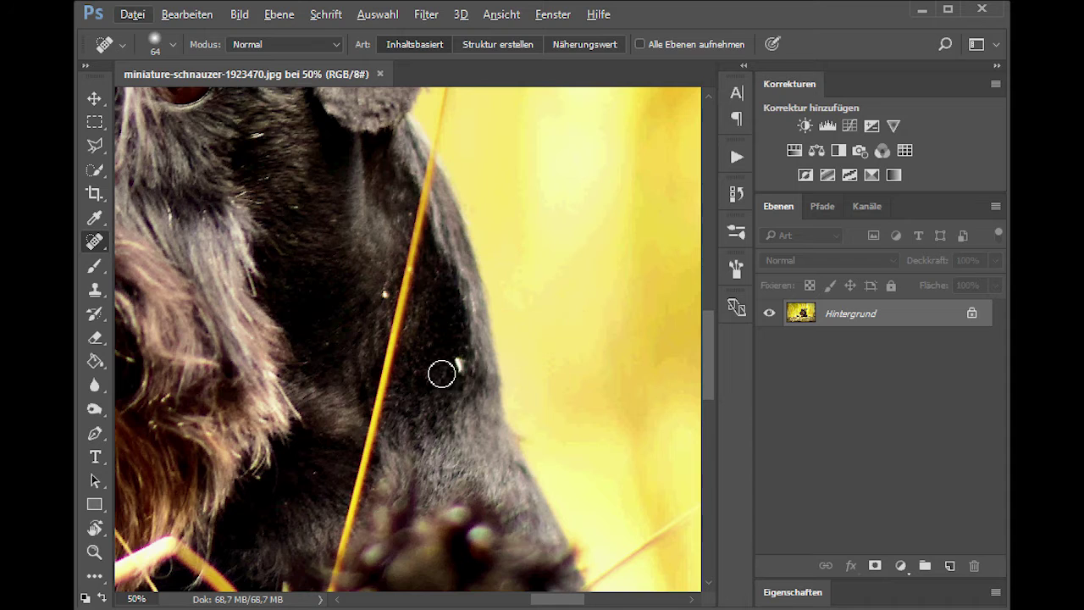
Test-heal two white specks on the fur, then duplicate Hintergrund as Ebene 1
click(460, 365)
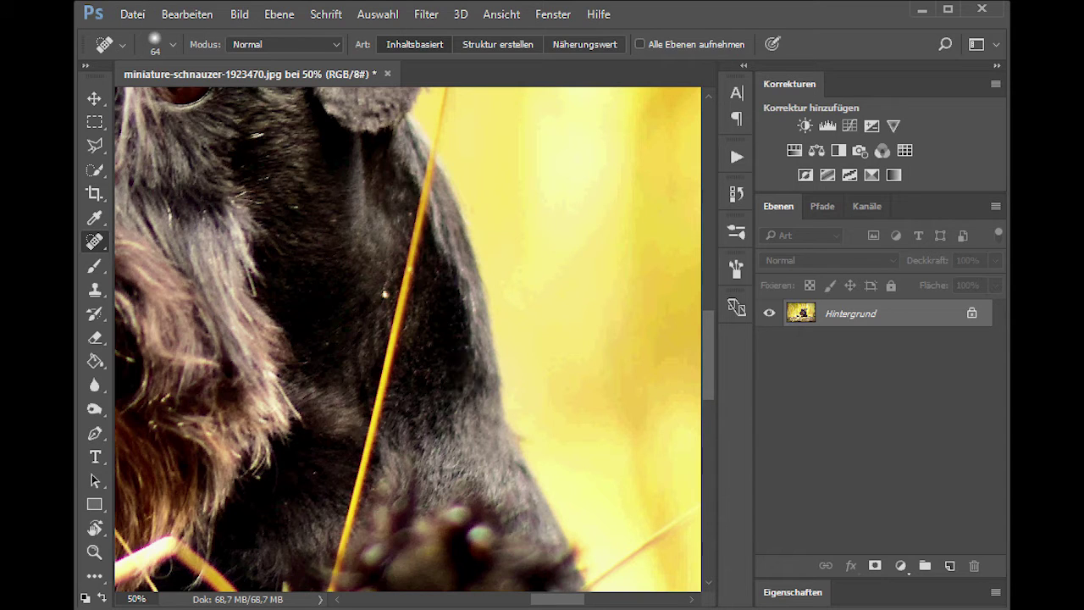
click(383, 298)
alt+click(339, 265)
click(896, 315)
key(ctrl+j)
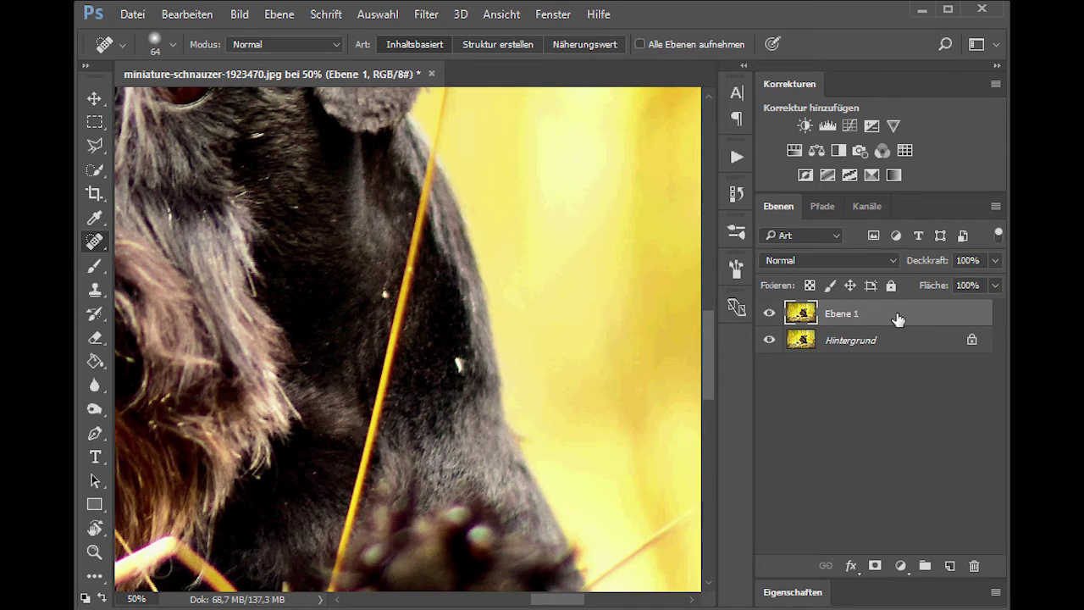
With Ebene 1 selected, heal two white specks on the dark fur
click(886, 316)
click(464, 368)
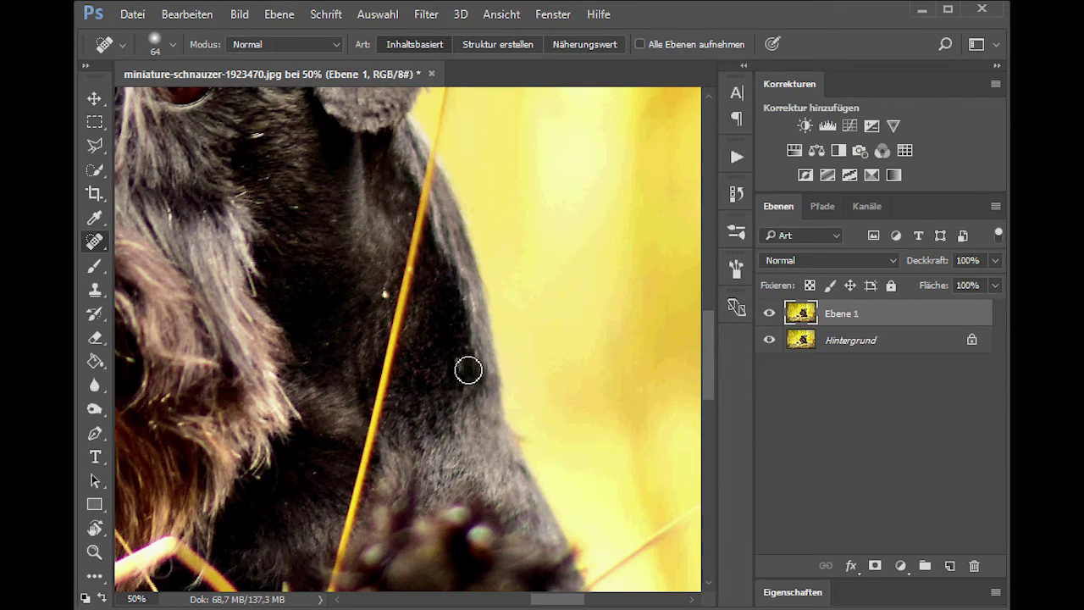
click(385, 294)
scroll(447, 415, up, 2)
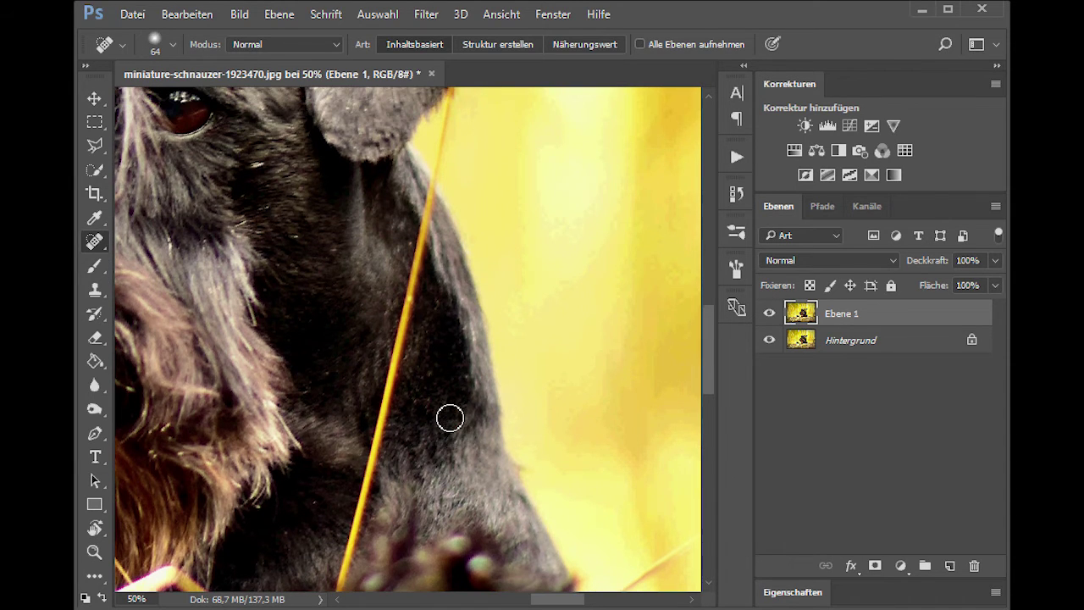
Paint healing strokes along the grass stalks crossing the dark fur
drag(411, 285, 362, 508)
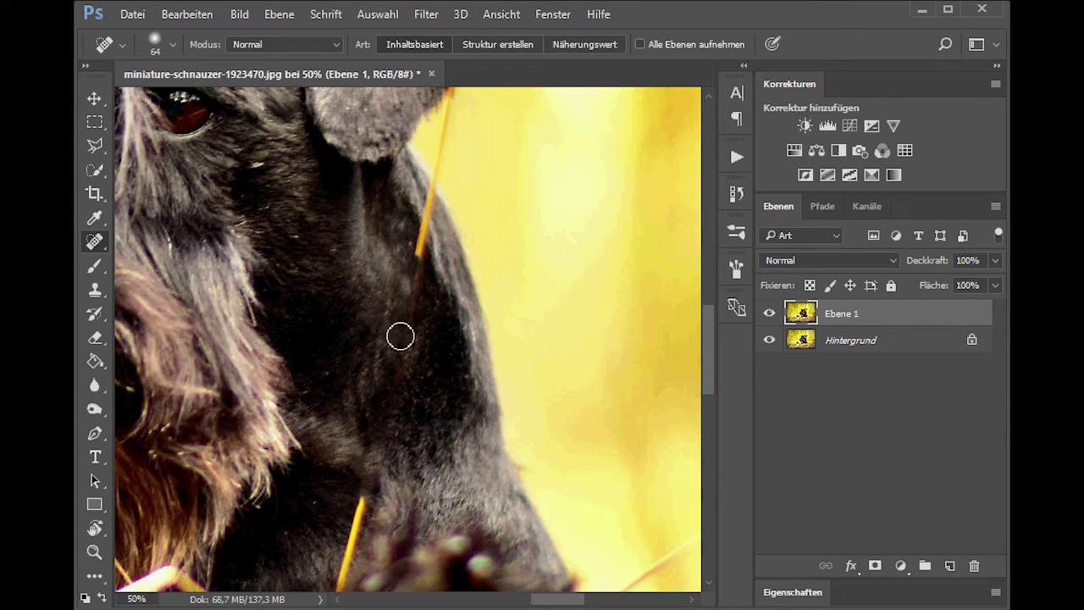
drag(363, 504, 335, 582)
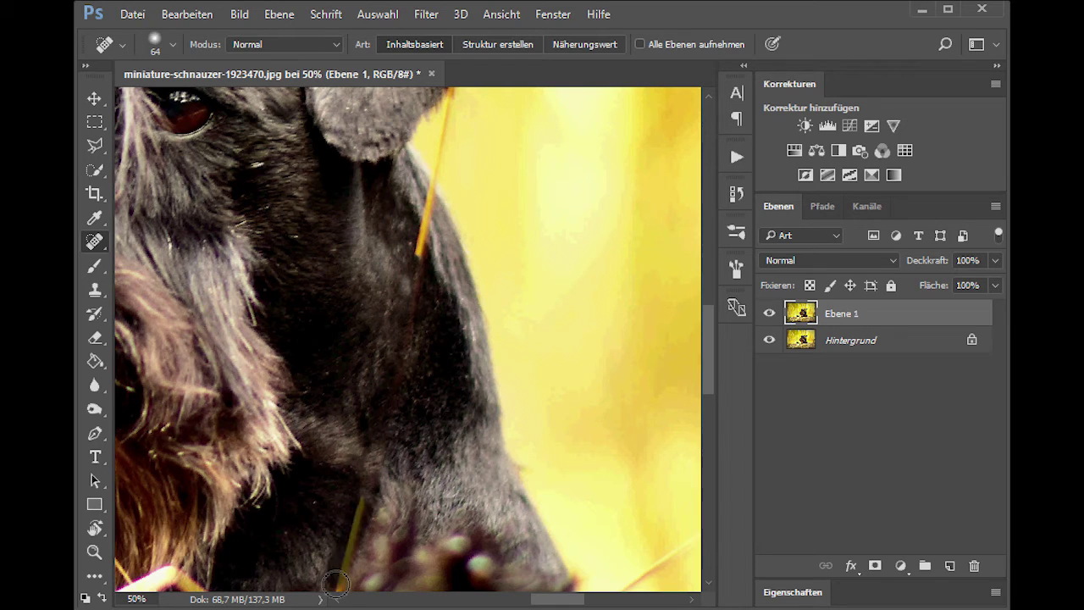
scroll(347, 474, down, 2)
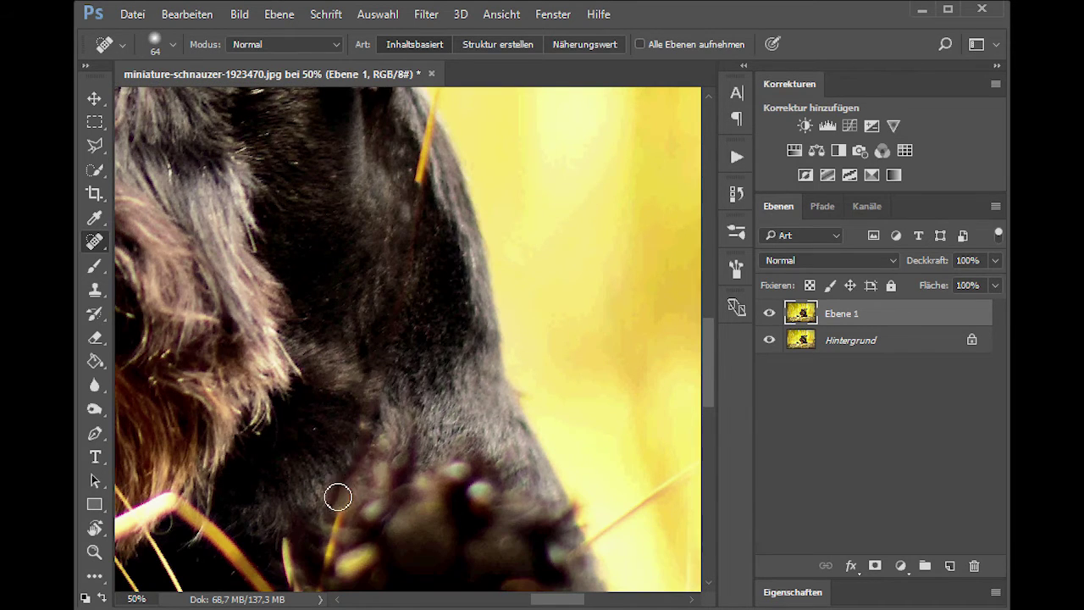
drag(415, 203, 429, 125)
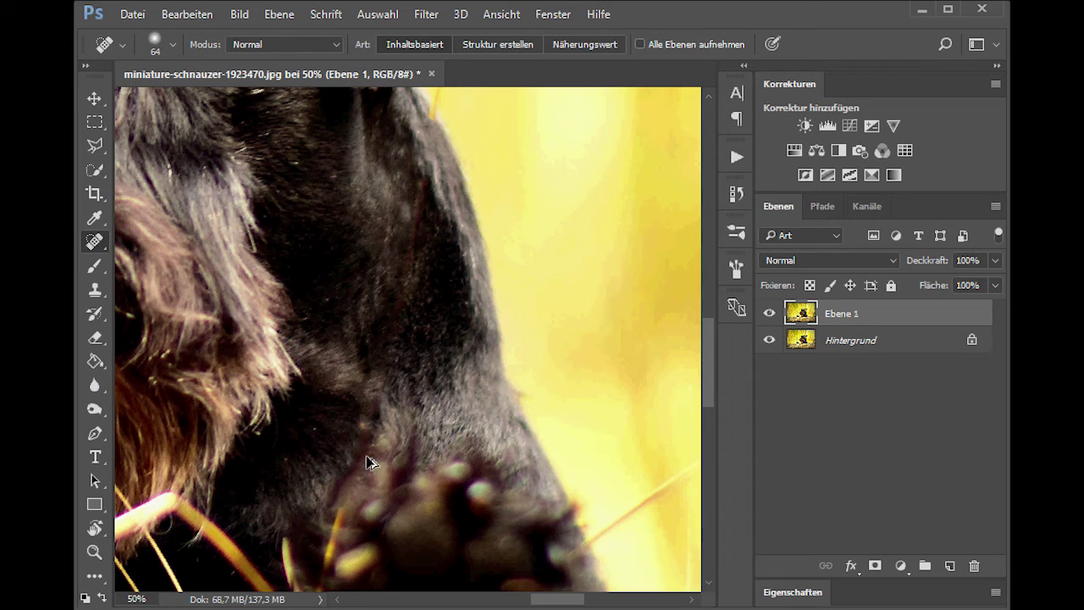
Undo the grass-stalk healing strokes, switch to the Clone Stamp, and begin Alt-sampling
key(ctrl+alt+z)
key(ctrl+alt+z)
key(ctrl+alt+z)
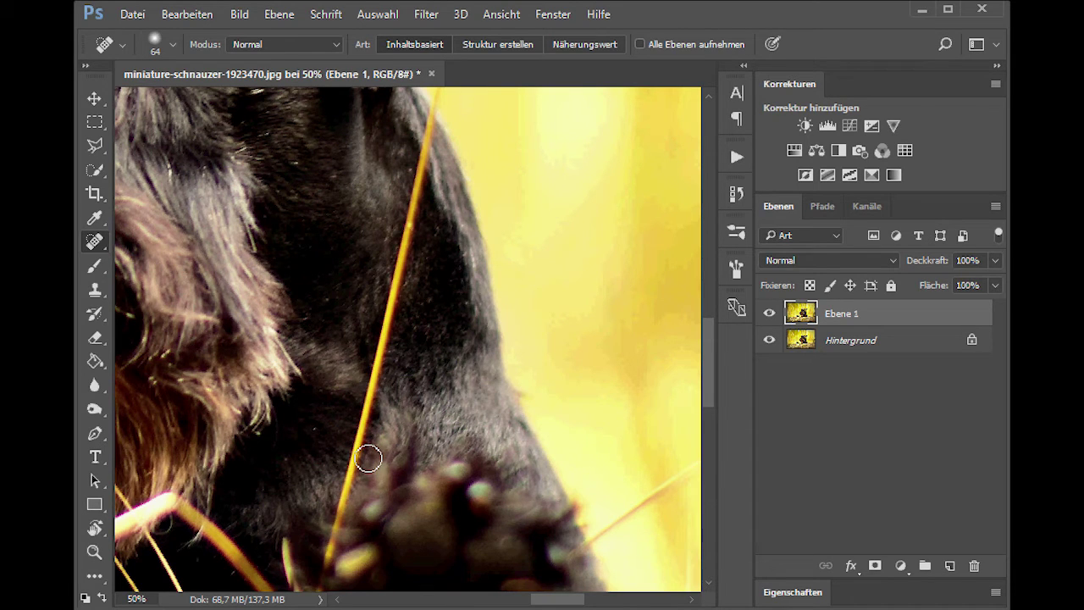
click(93, 291)
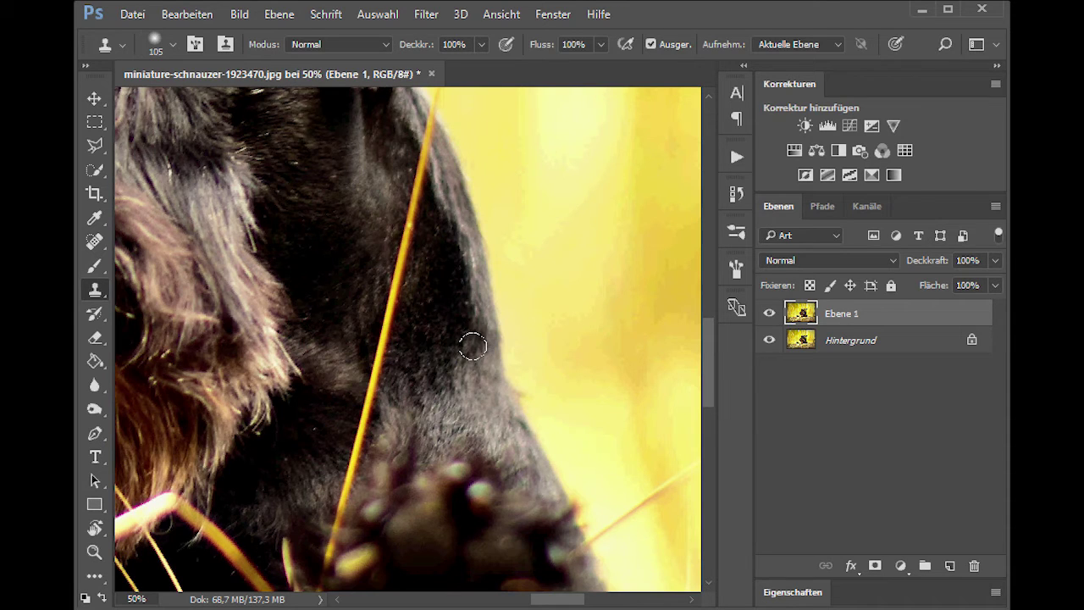
key(alt)
Sample dark fur as clone source and size the brush to a soft 141 px tip
alt+click(440, 316)
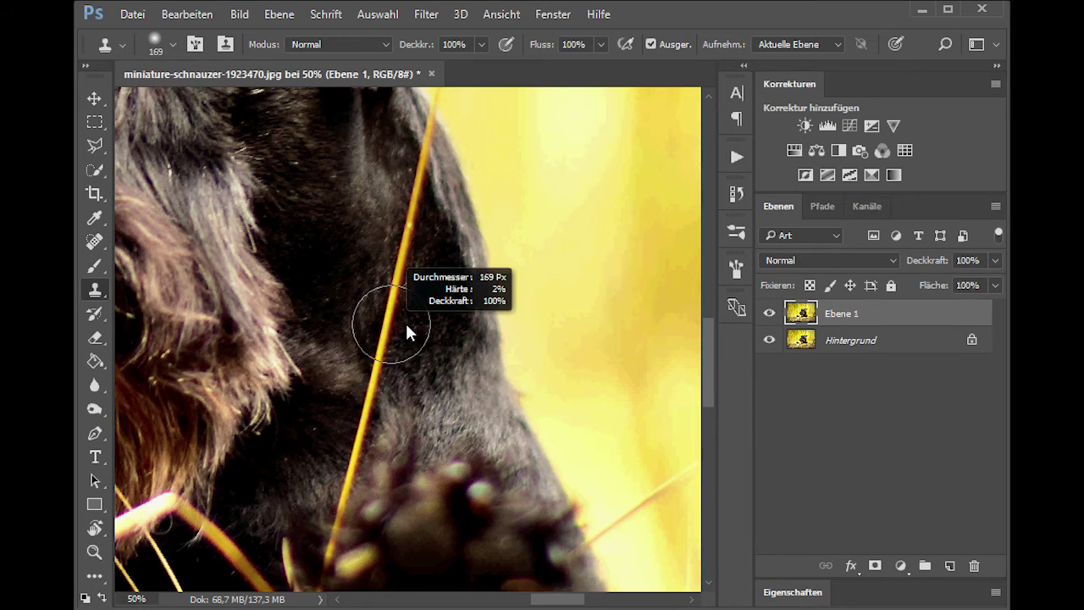
drag(377, 304, 346, 287)
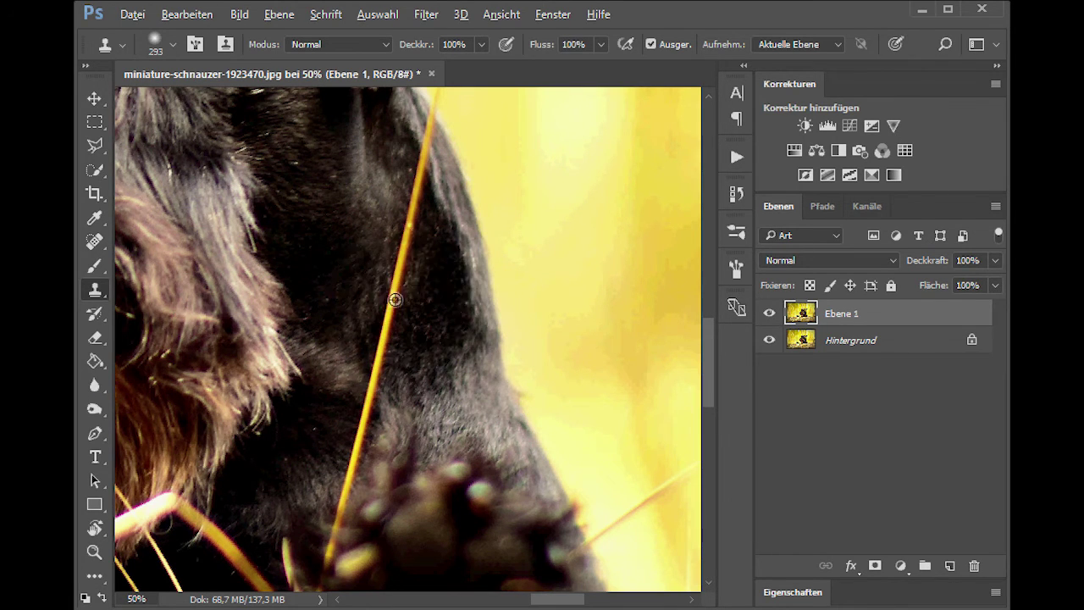
drag(394, 301, 339, 295)
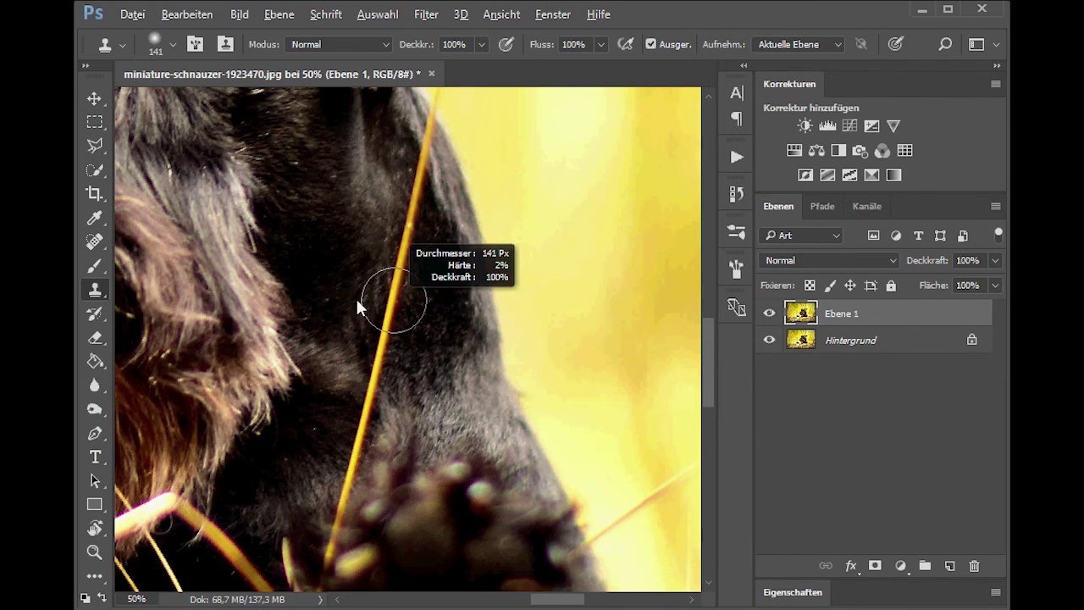
Clone dark fur upward over the grass blade through its middle and upper part
click(393, 288)
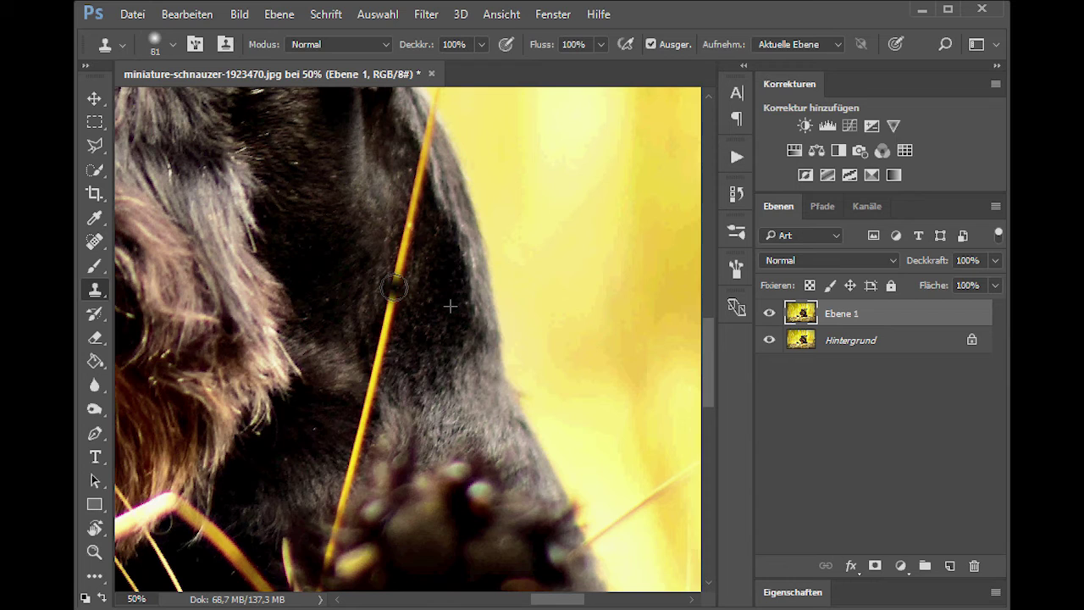
drag(394, 288, 399, 263)
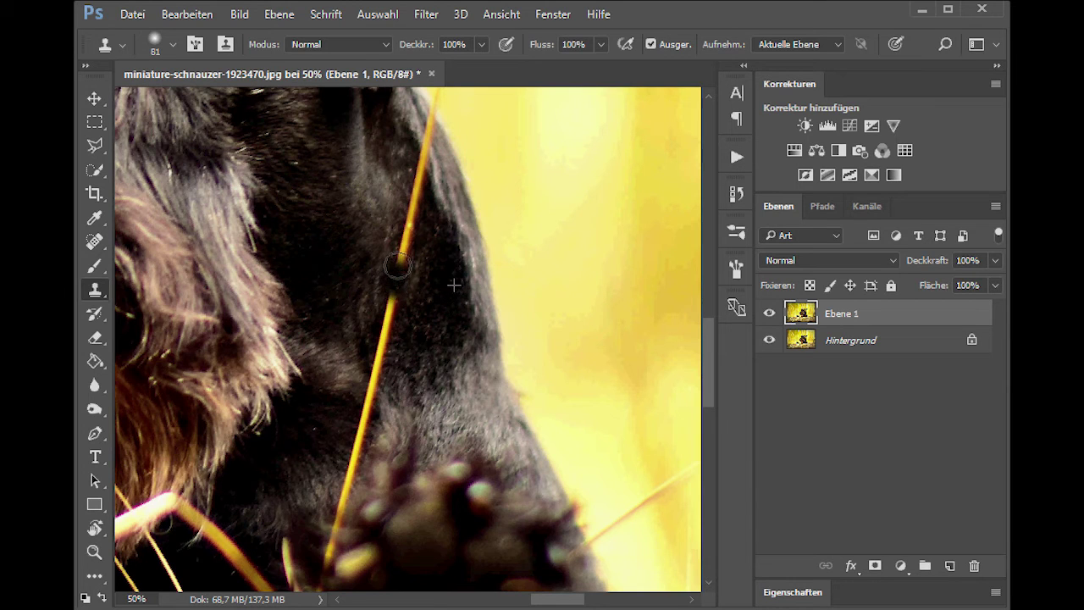
mouse_move(399, 263)
mouse_down()
mouse_move(405, 237)
mouse_move(416, 248)
mouse_up()
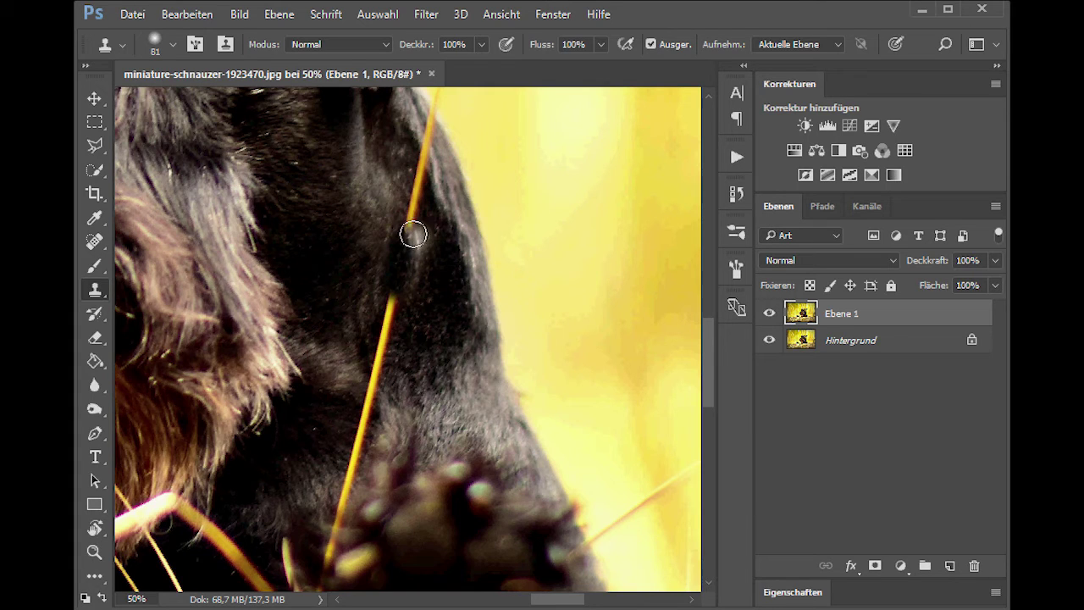
drag(440, 269, 413, 276)
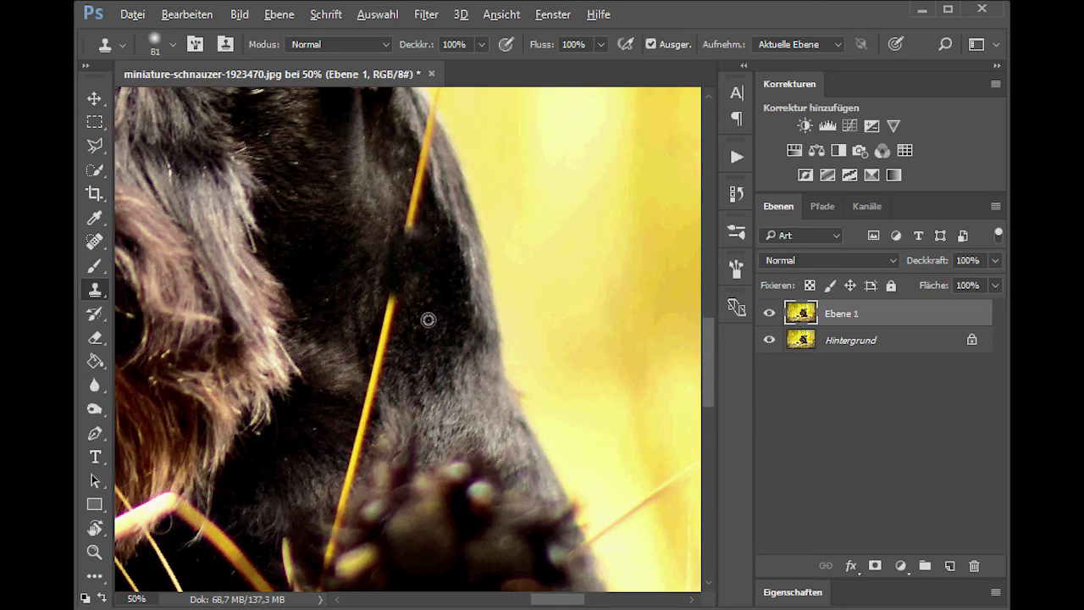
drag(408, 276, 415, 166)
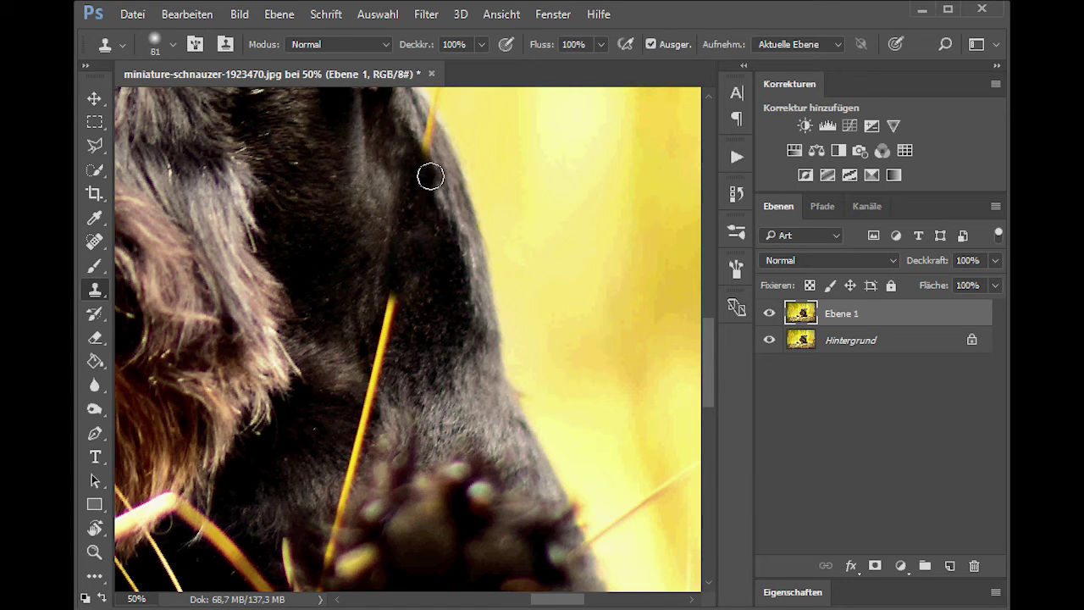
mouse_move(414, 166)
mouse_down()
mouse_move(423, 121)
mouse_move(426, 157)
mouse_move(414, 172)
mouse_up()
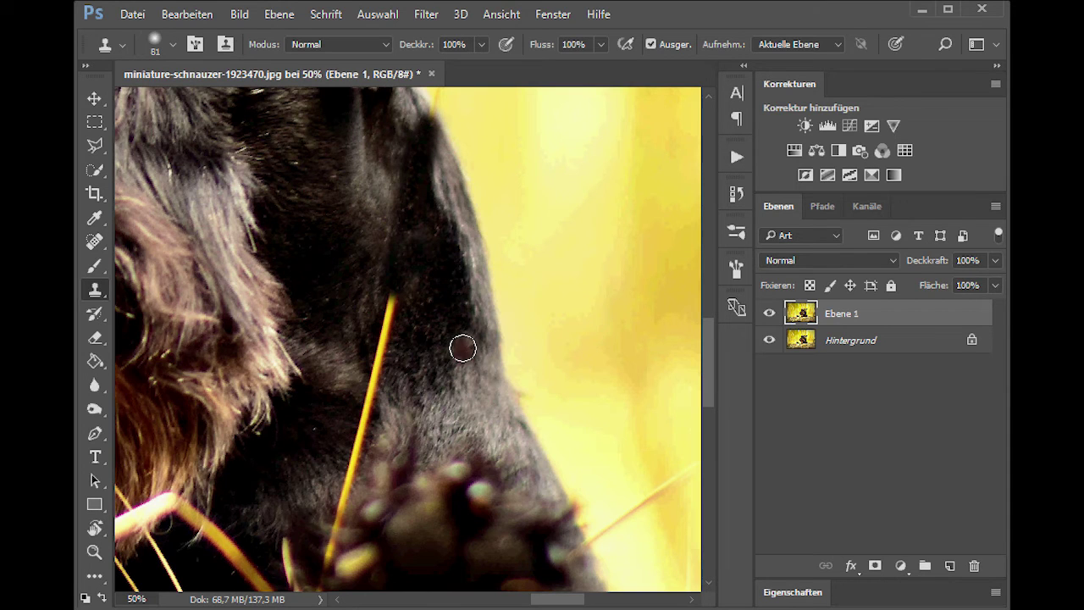
Undo the last stroke, resample dark fur beside the stem, and cover its top
key(ctrl+z)
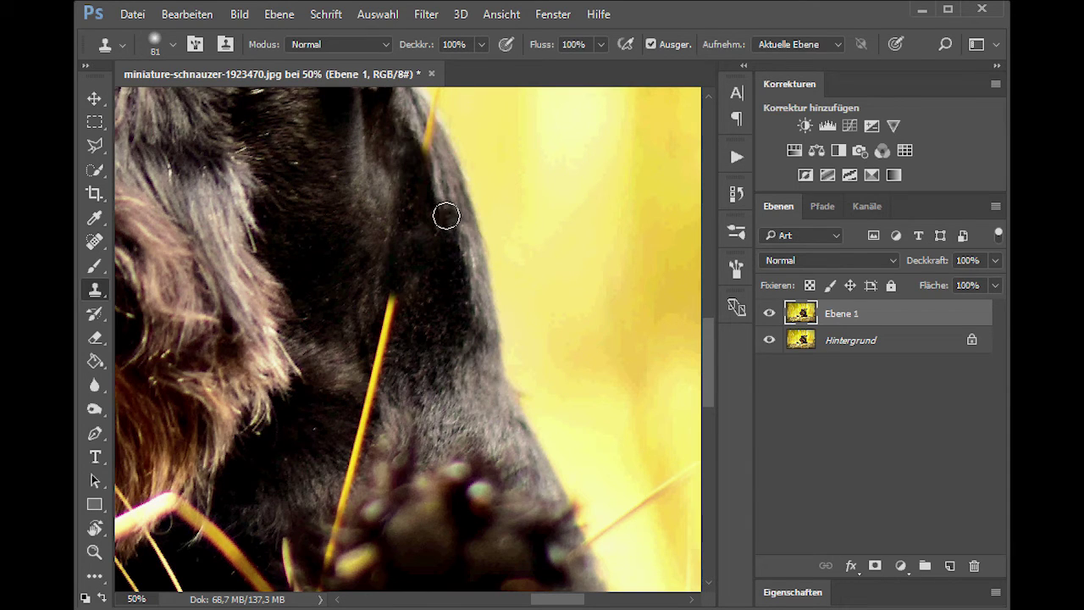
alt+click(439, 195)
click(420, 147)
drag(421, 147, 420, 142)
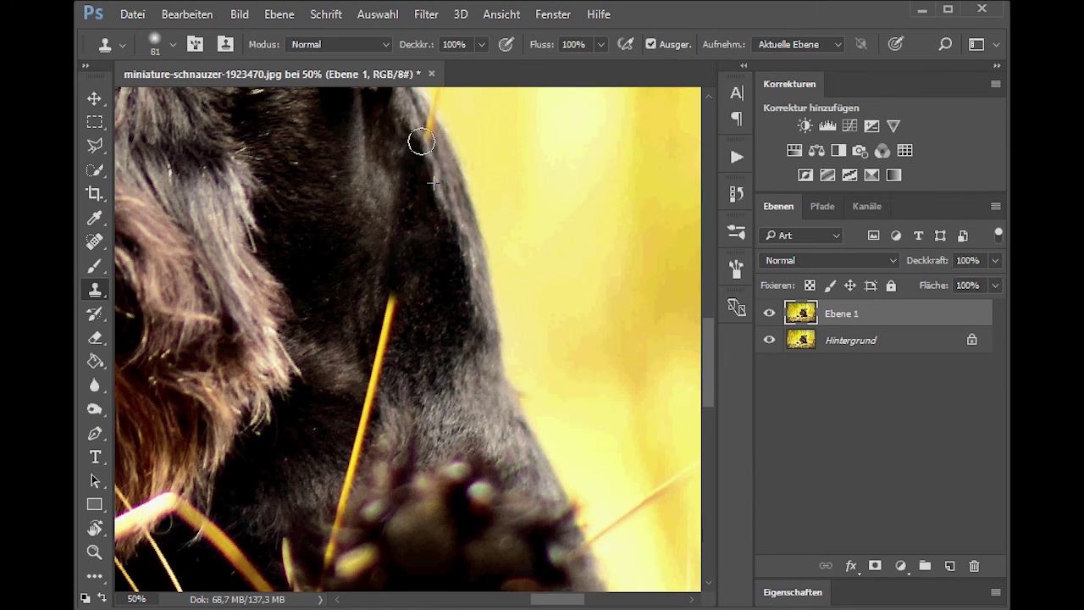
Clone clean fur over the straw along the neck edge
scroll(441, 140, up, 3)
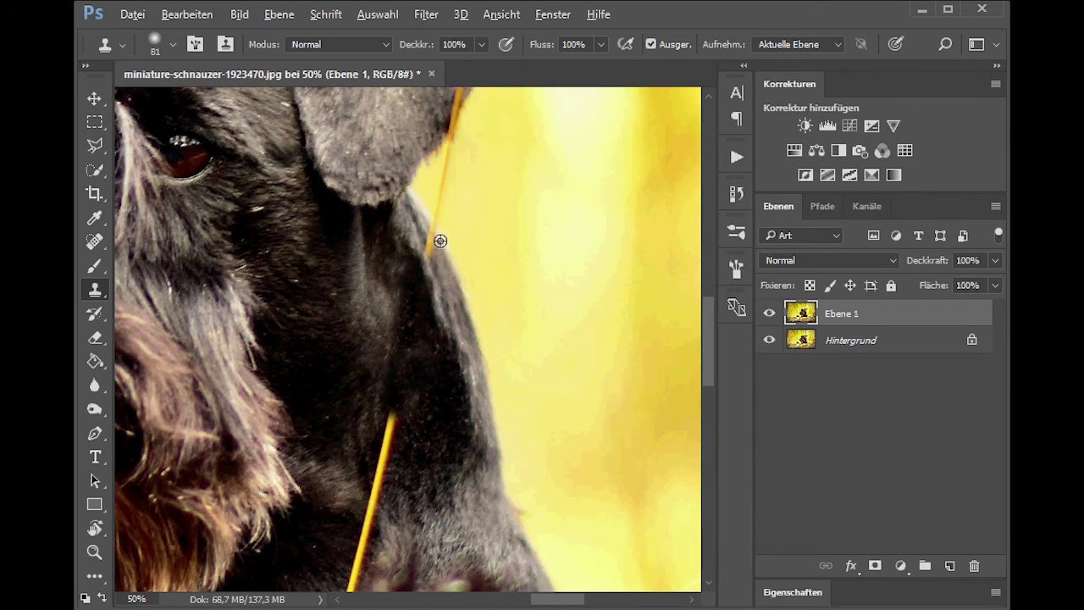
alt+click(449, 253)
click(433, 224)
drag(434, 224, 431, 252)
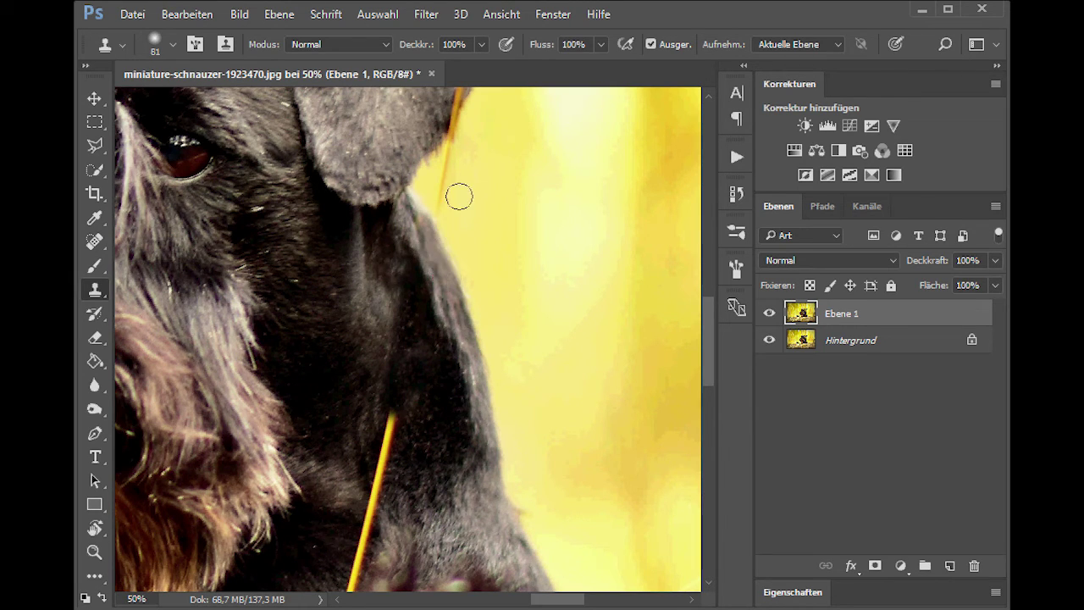
click(418, 227)
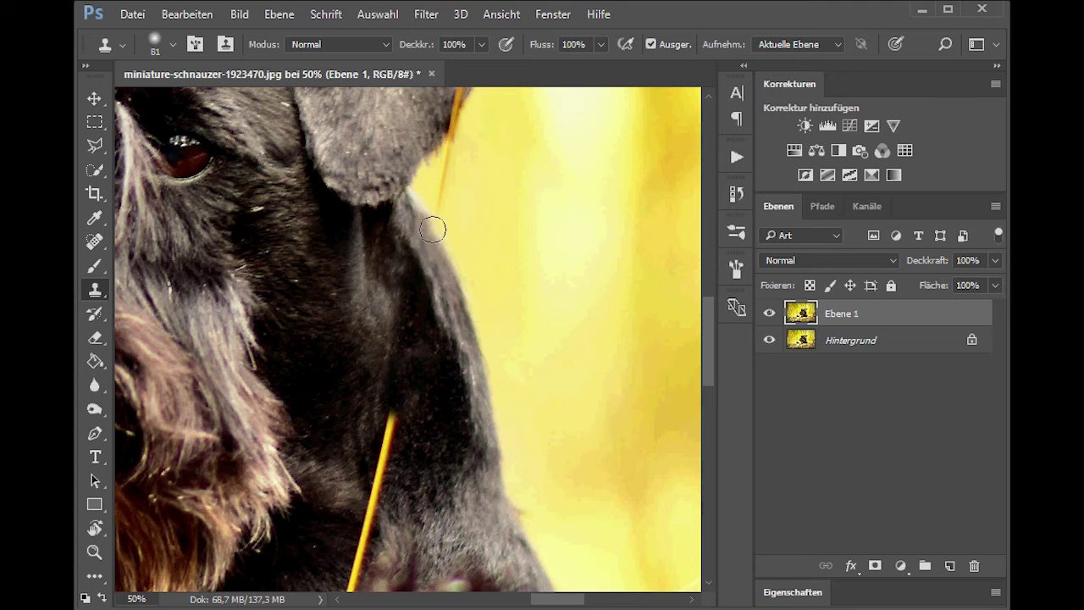
Cover the stalk below the ear with cloned yellow background and ear-edge pixels
scroll(482, 187, up, 1)
scroll(491, 212, up, 4)
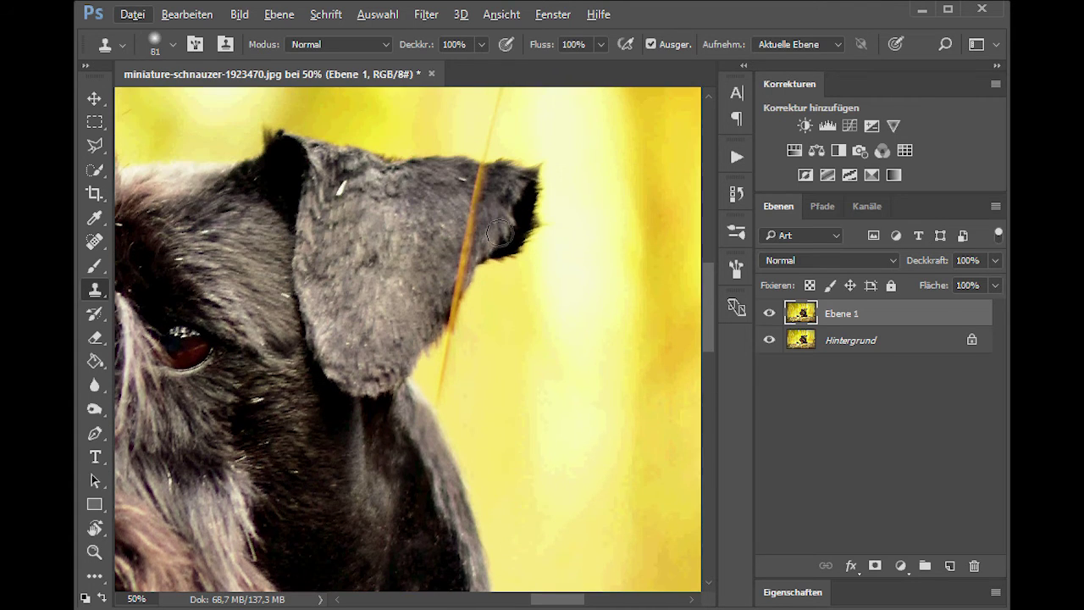
alt+click(499, 370)
drag(443, 392, 453, 341)
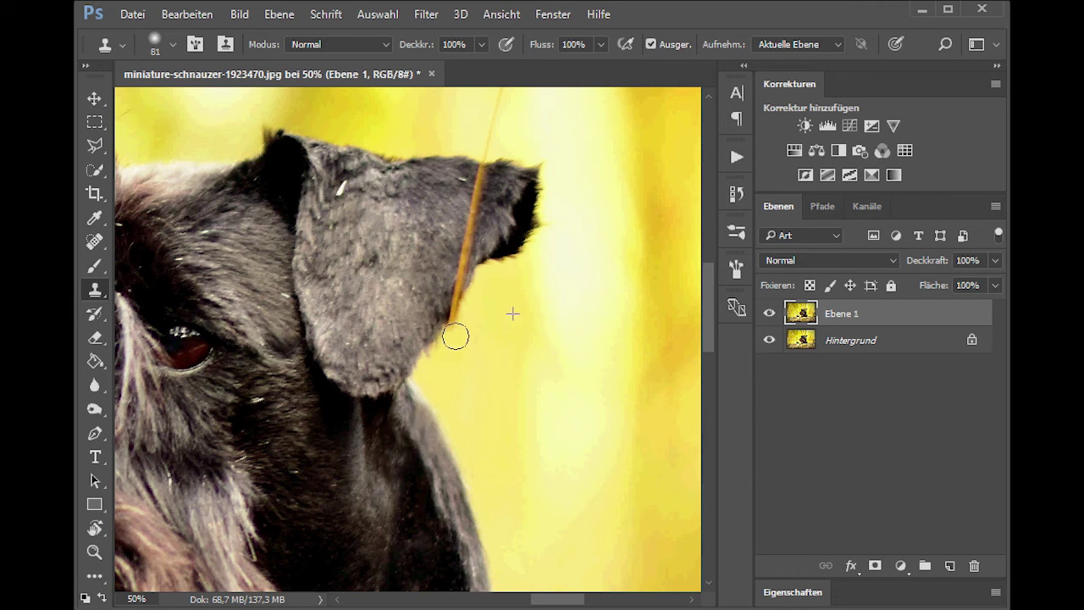
alt+click(425, 344)
drag(448, 318, 454, 298)
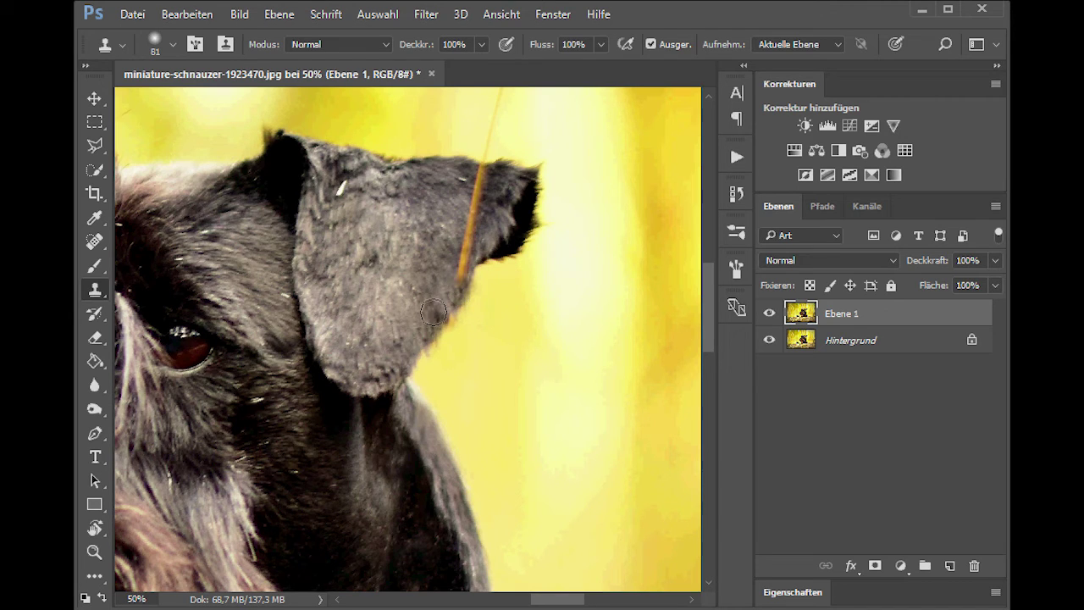
Paint ear fur over the stalk crossing the ear and its thin tip above
alt+click(423, 266)
drag(449, 273, 474, 190)
alt+click(457, 159)
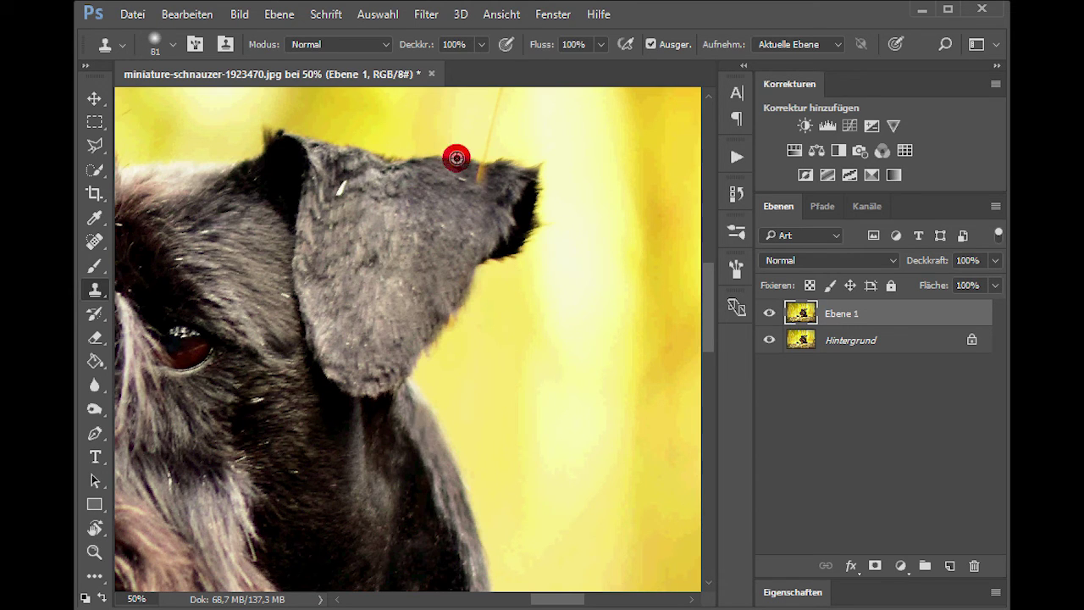
click(480, 161)
drag(482, 138, 491, 107)
Clone background over the faint dark stalk remnant above the ear
scroll(474, 119, up, 2)
scroll(466, 149, up, 2)
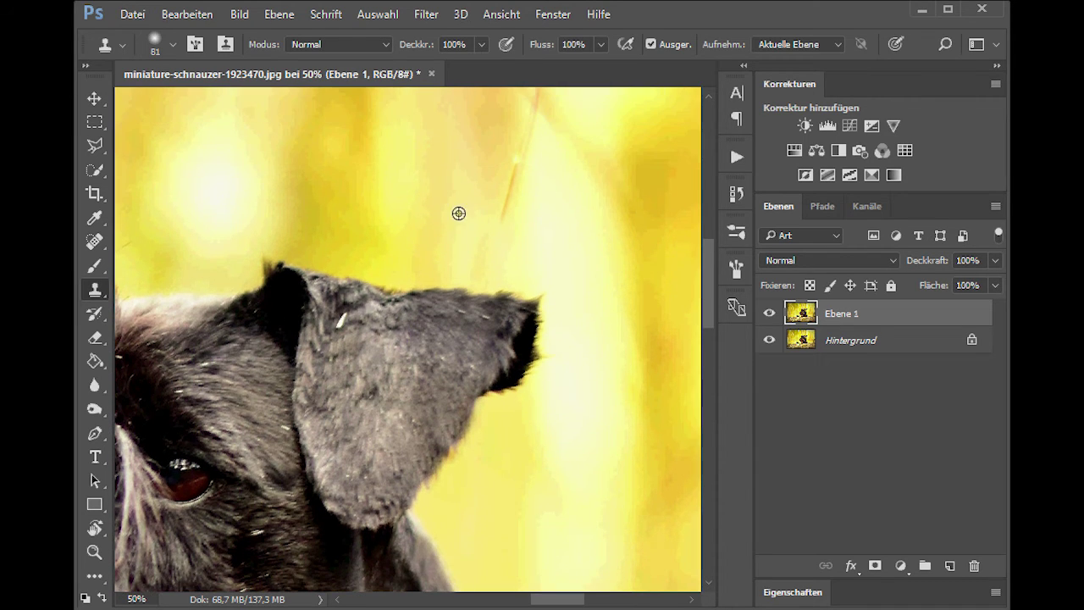
drag(491, 220, 508, 158)
scroll(447, 197, up, 2)
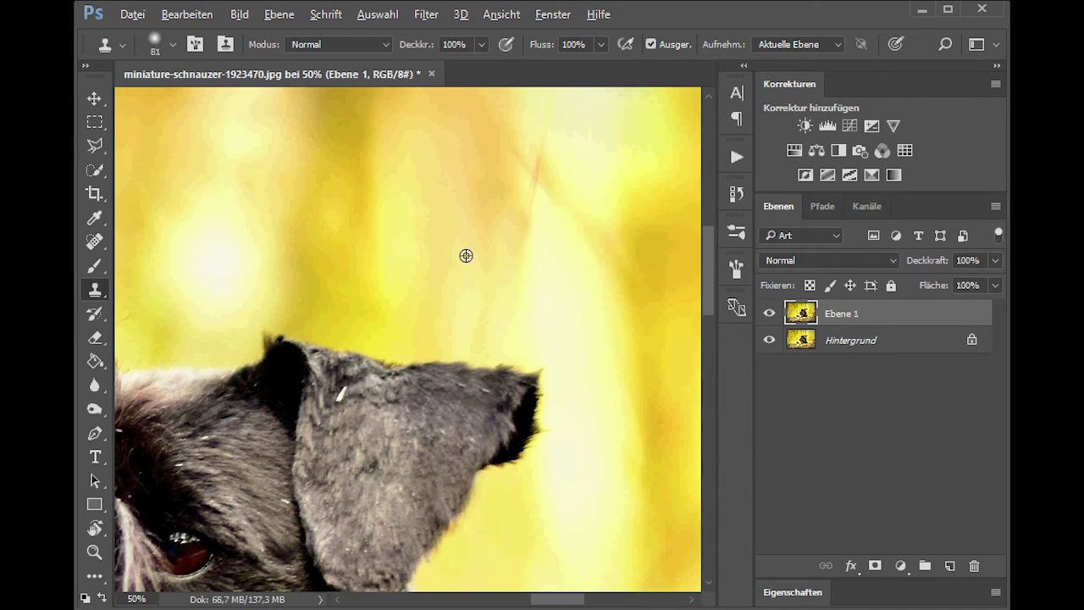
mouse_move(528, 144)
mouse_down()
mouse_move(542, 140)
mouse_move(533, 195)
mouse_up()
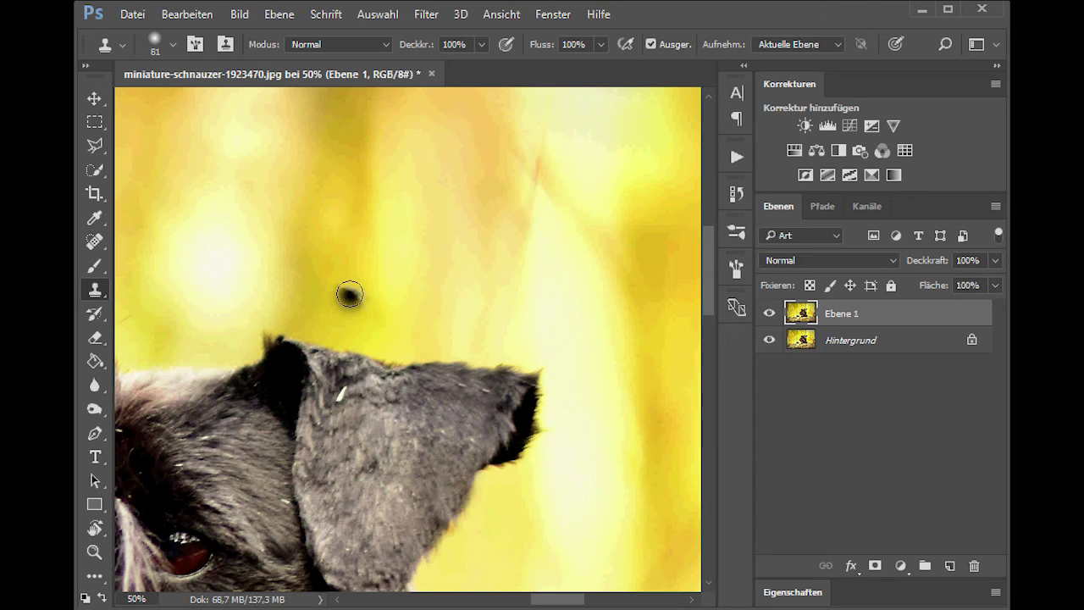
alt+click(559, 138)
click(539, 165)
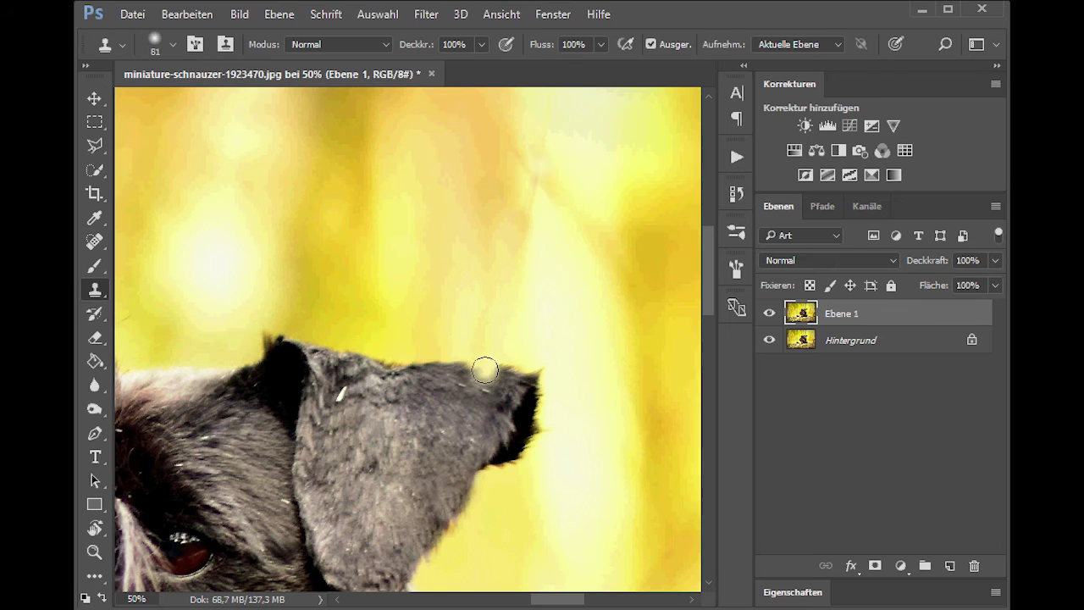
Touch up the upper ear fur and heal the white streak with the Healing Brush
scroll(520, 280, down, 1)
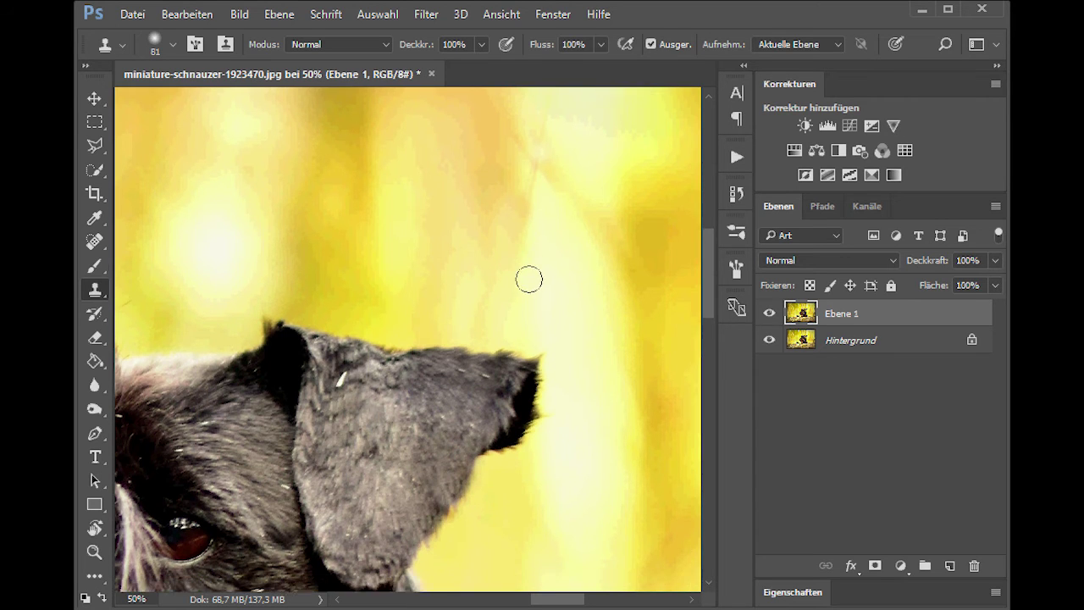
scroll(519, 280, down, 3)
scroll(519, 280, down, 3)
drag(339, 227, 335, 250)
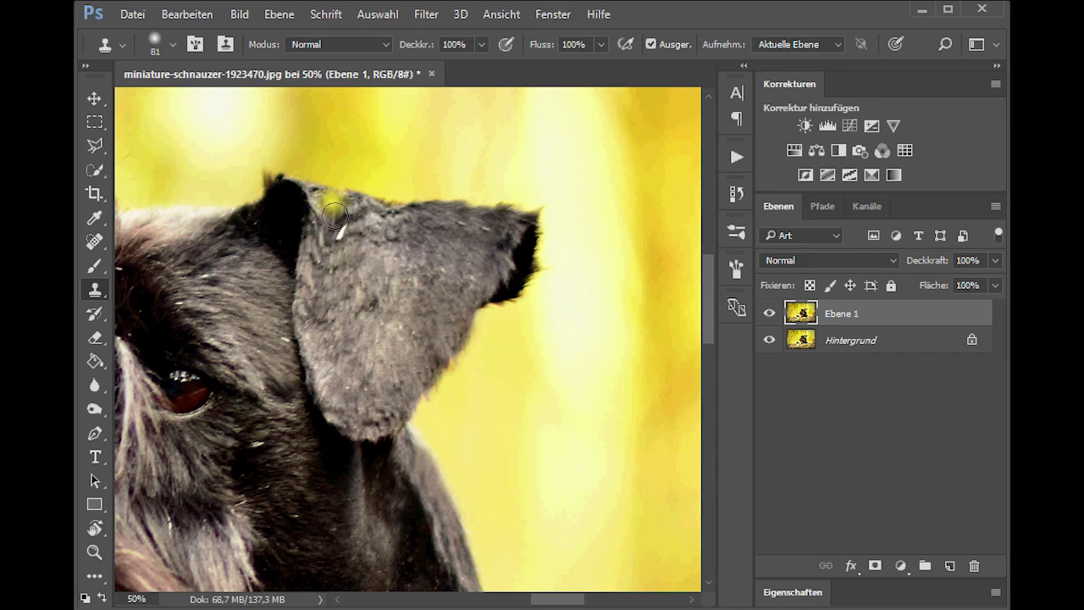
click(96, 243)
drag(354, 243, 342, 236)
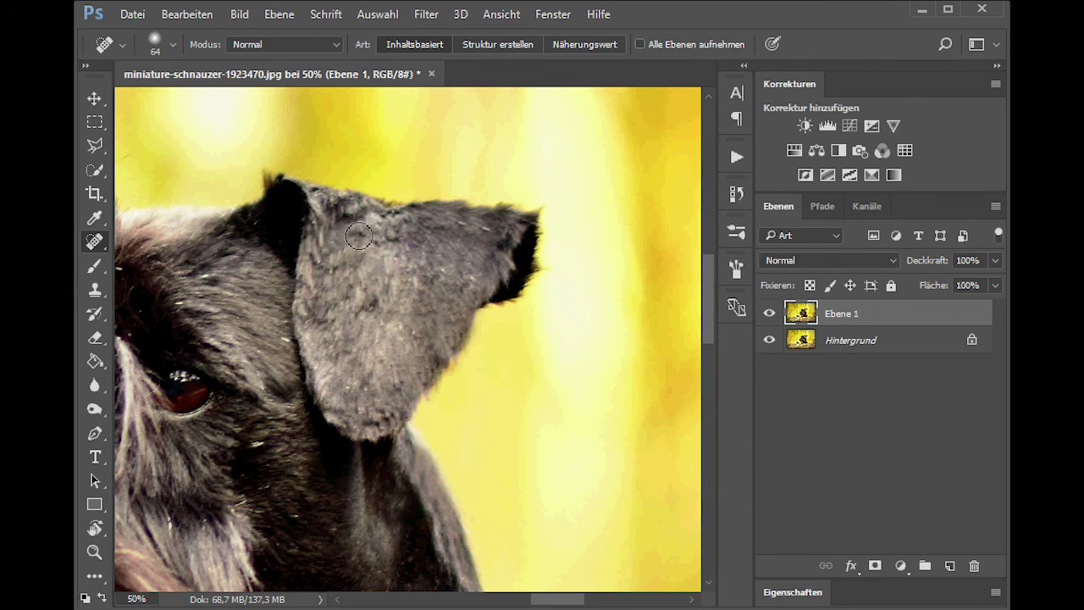
scroll(358, 236, down, 5)
scroll(372, 257, down, 4)
scroll(373, 257, down, 3)
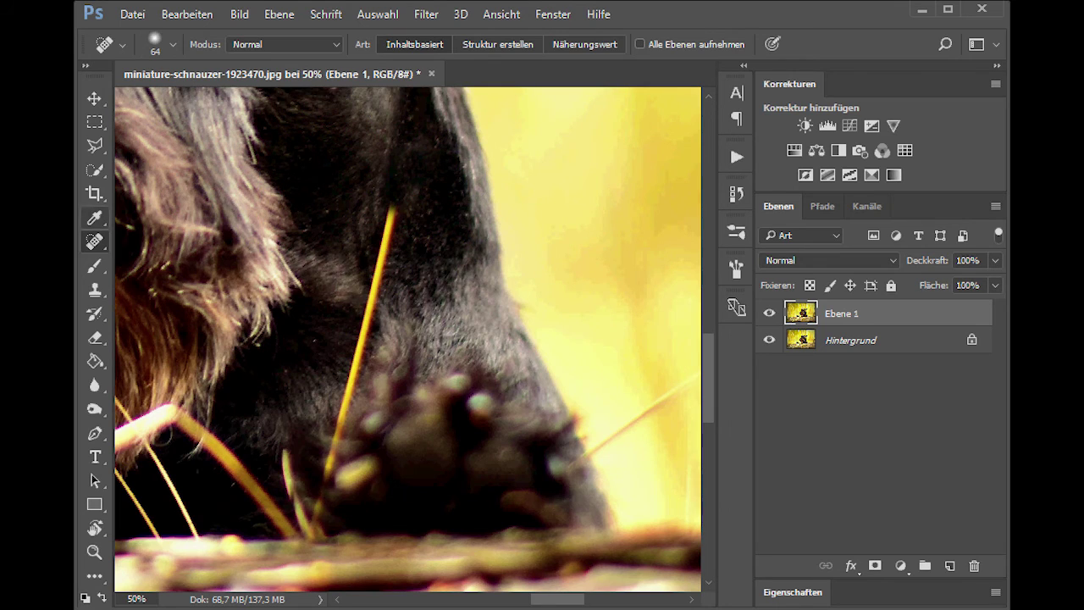
Using the Clone Stamp, paint dark fur over the upper grass stalk above the paw
click(94, 288)
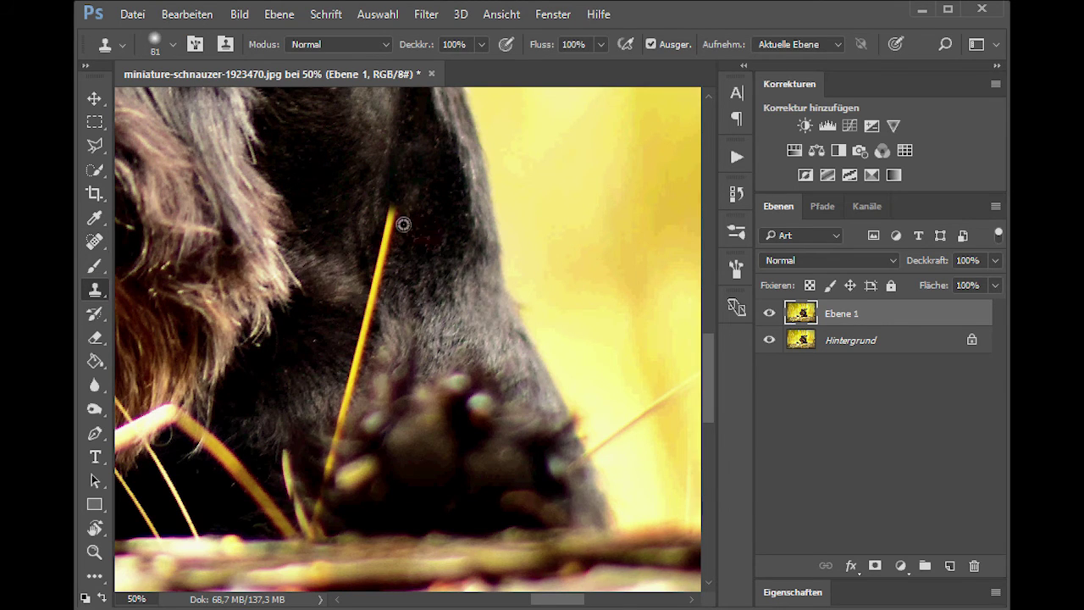
drag(387, 211, 352, 343)
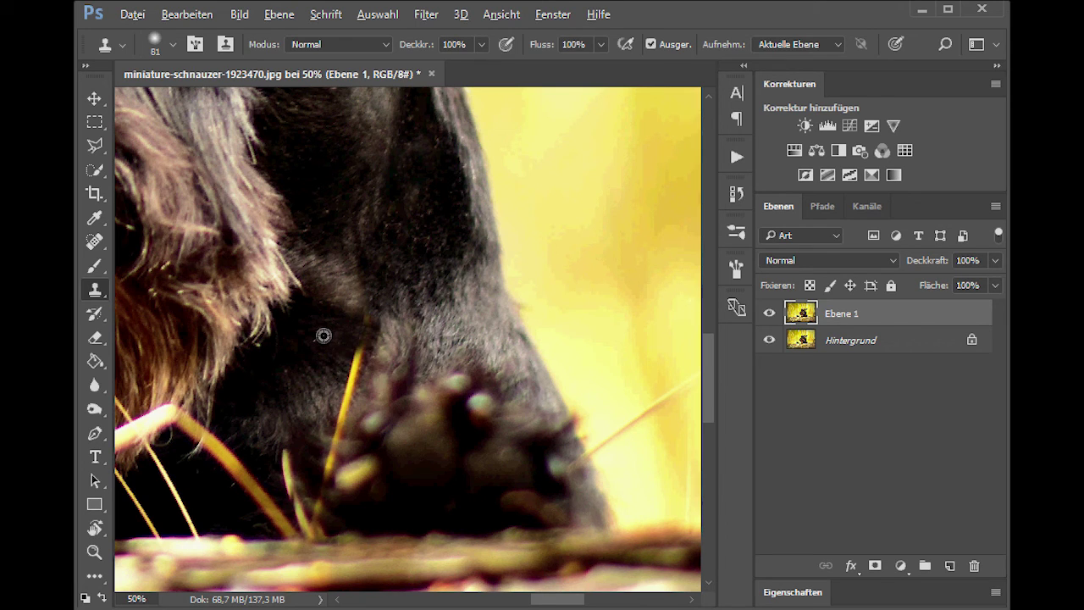
alt+click(324, 335)
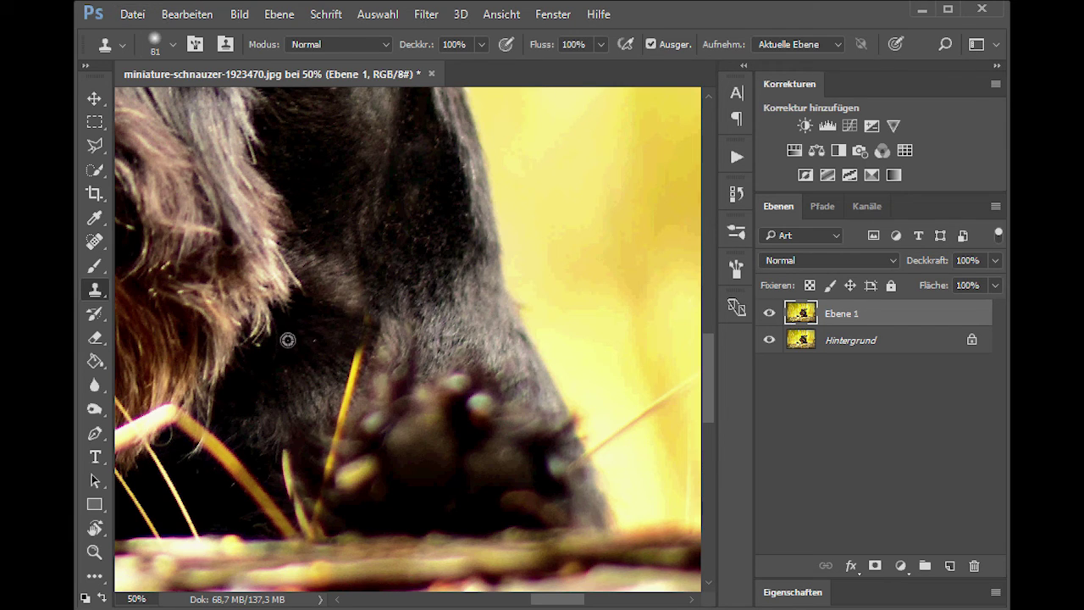
mouse_move(360, 328)
mouse_down()
mouse_move(350, 375)
mouse_move(356, 344)
mouse_up()
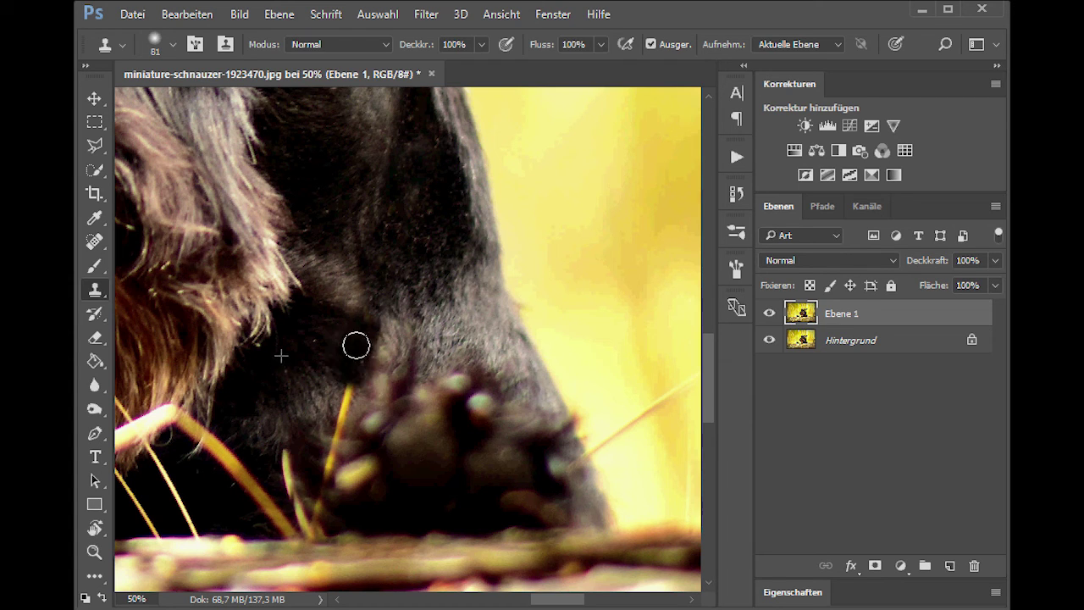
mouse_move(342, 387)
mouse_down()
mouse_move(328, 465)
mouse_move(361, 489)
mouse_move(358, 465)
mouse_move(365, 488)
mouse_move(365, 459)
mouse_up()
Stamp fur over the lower stalk beside the paw and touch up the neck fur
alt+click(322, 396)
alt+click(315, 395)
alt+click(376, 490)
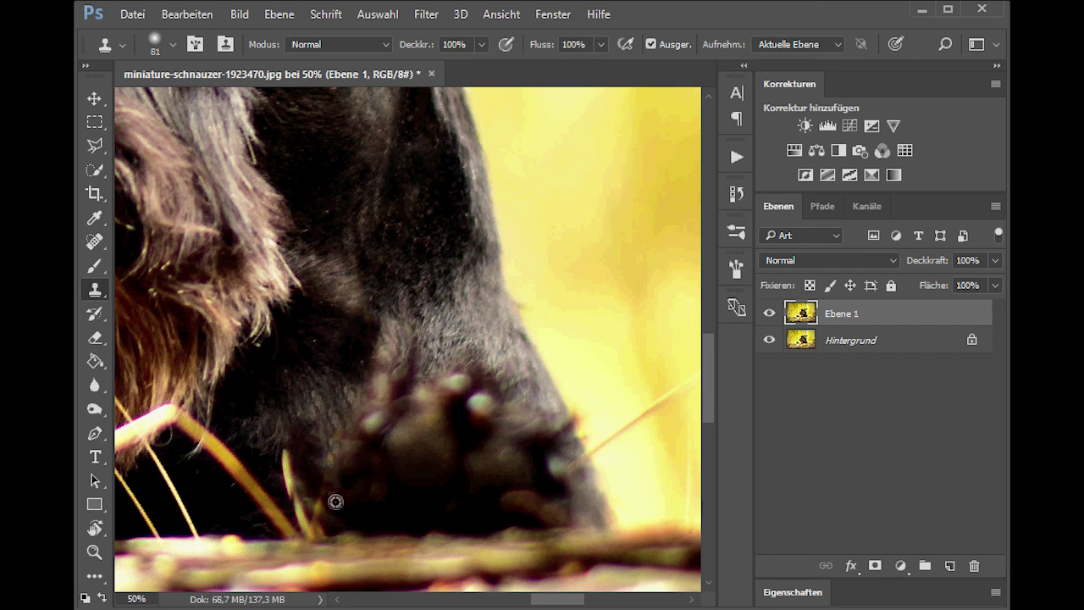
mouse_move(322, 405)
mouse_down()
mouse_move(333, 430)
mouse_move(324, 401)
mouse_up()
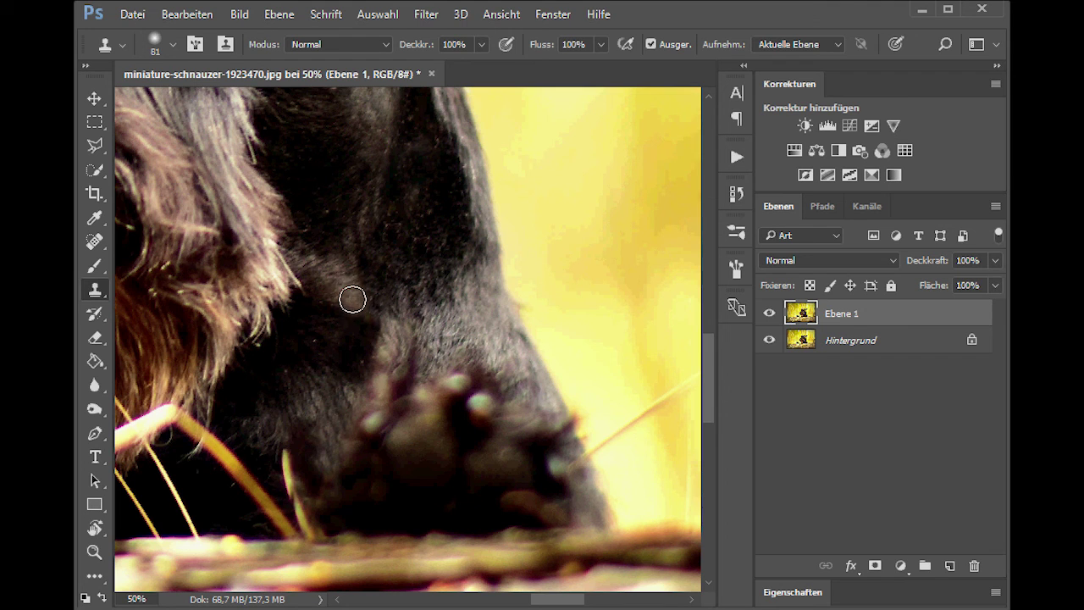
drag(356, 304, 360, 302)
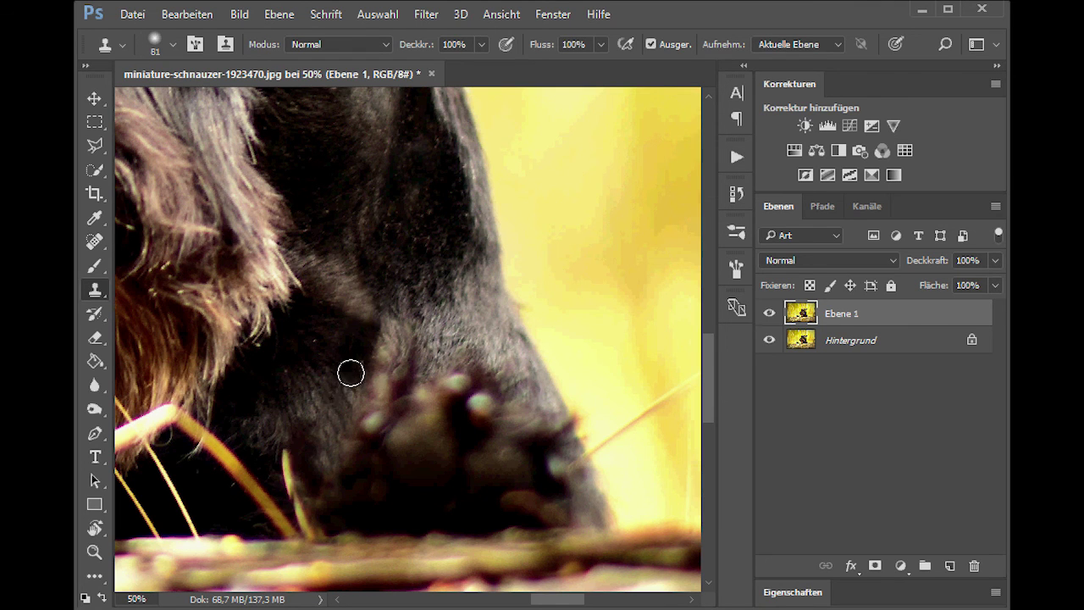
Zoom out to show the whole retouched schnauzer photo
key(ctrl+minus)
key(ctrl+minus)
key(ctrl+minus)
key(ctrl+plus)
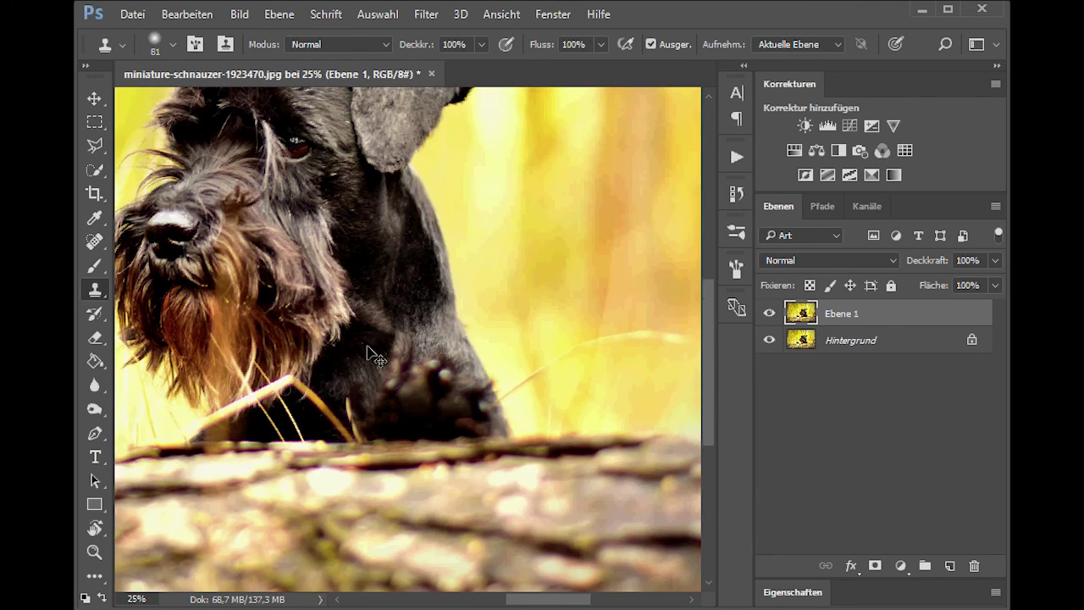
key(ctrl+minus)
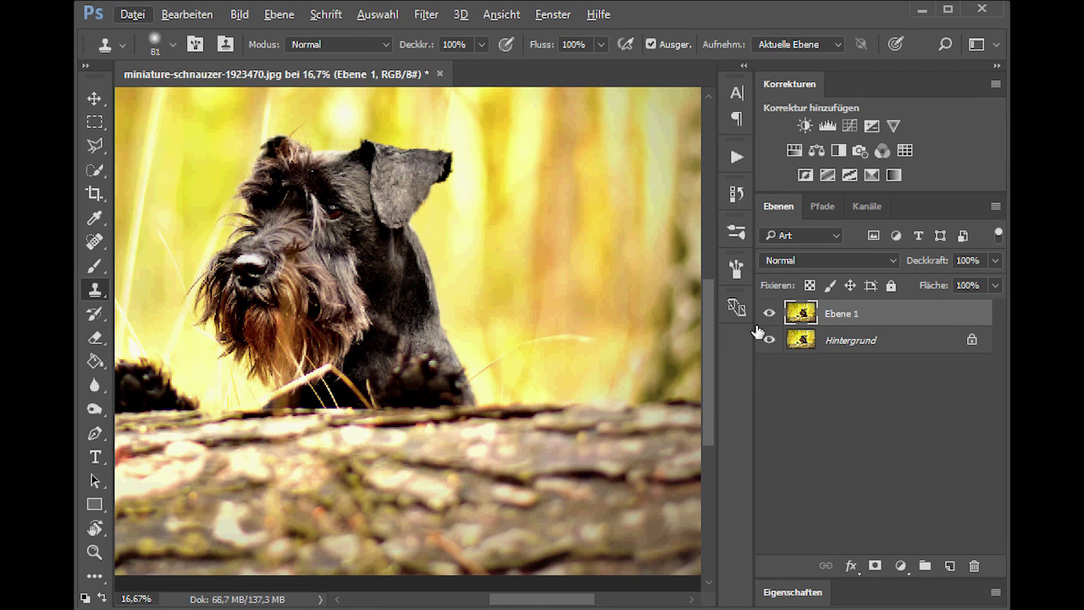
Toggle Ebene 1's visibility for a before/after comparison, leaving it visible
click(768, 314)
click(768, 314)
click(768, 314)
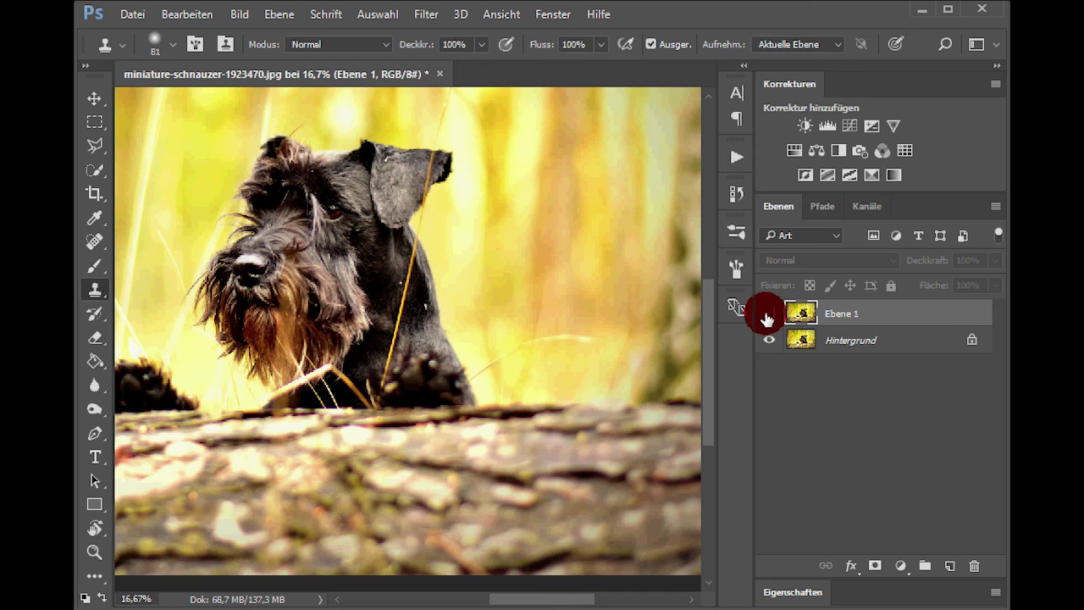
click(768, 314)
click(768, 314)
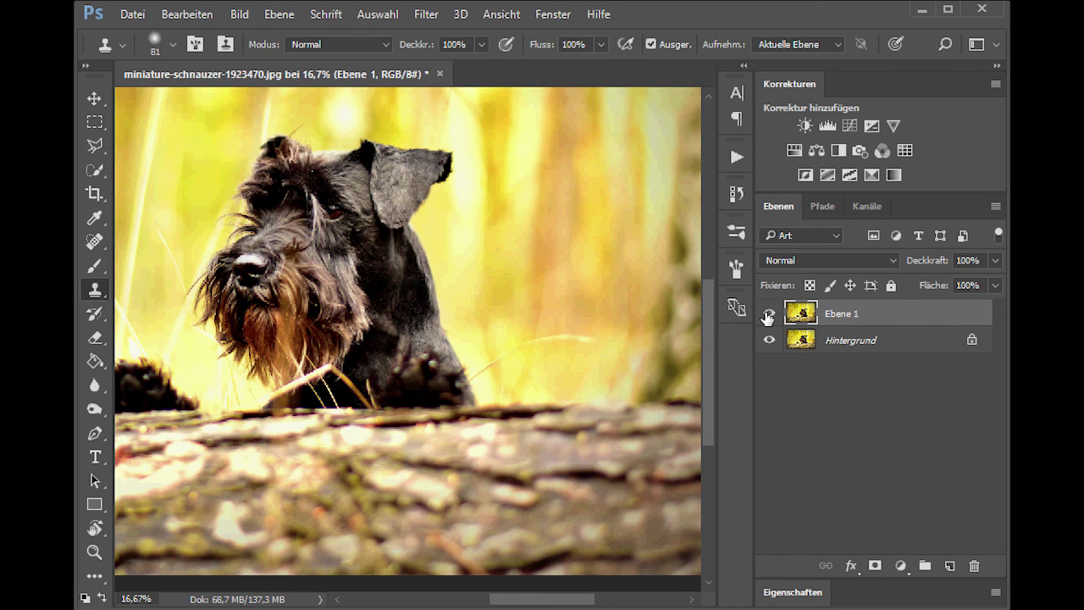